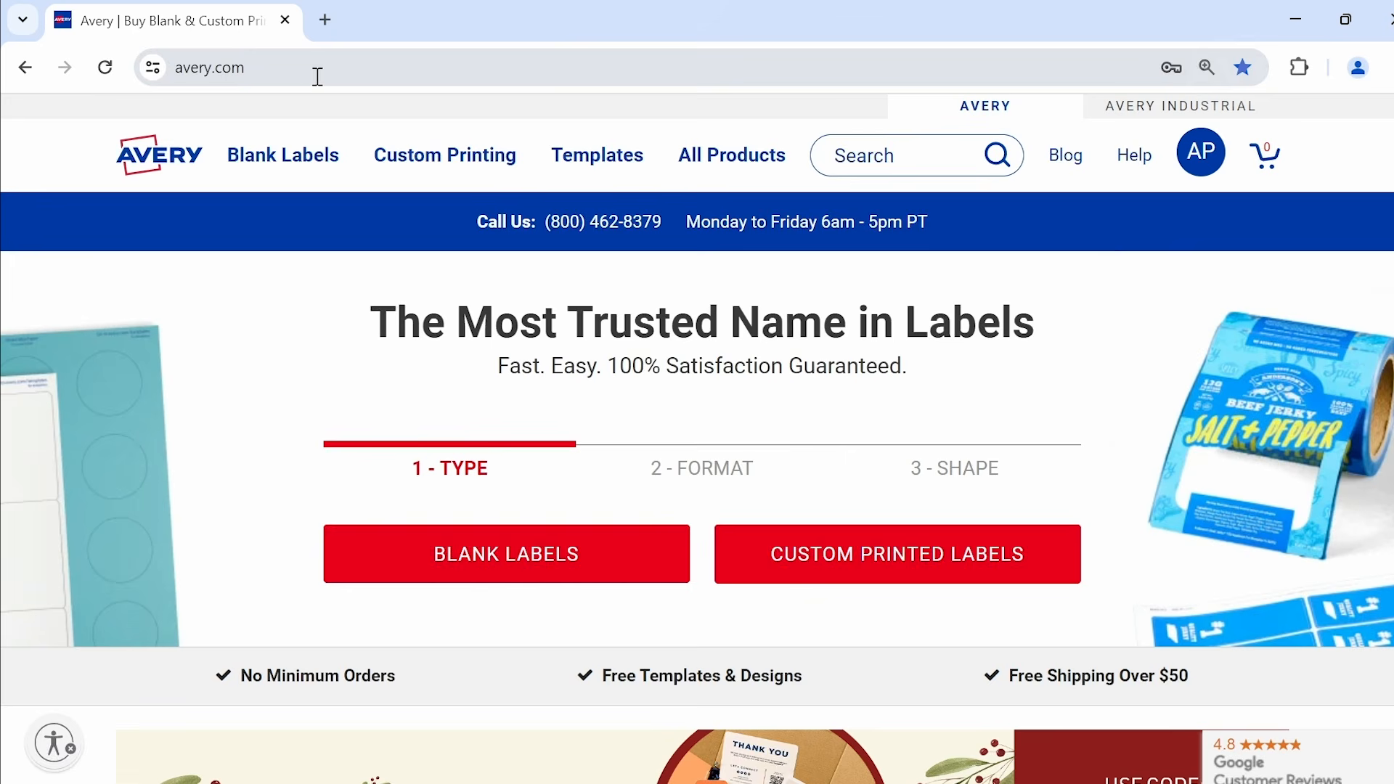
pyautogui.doubleClick(317, 76)
pyautogui.click(350, 71)
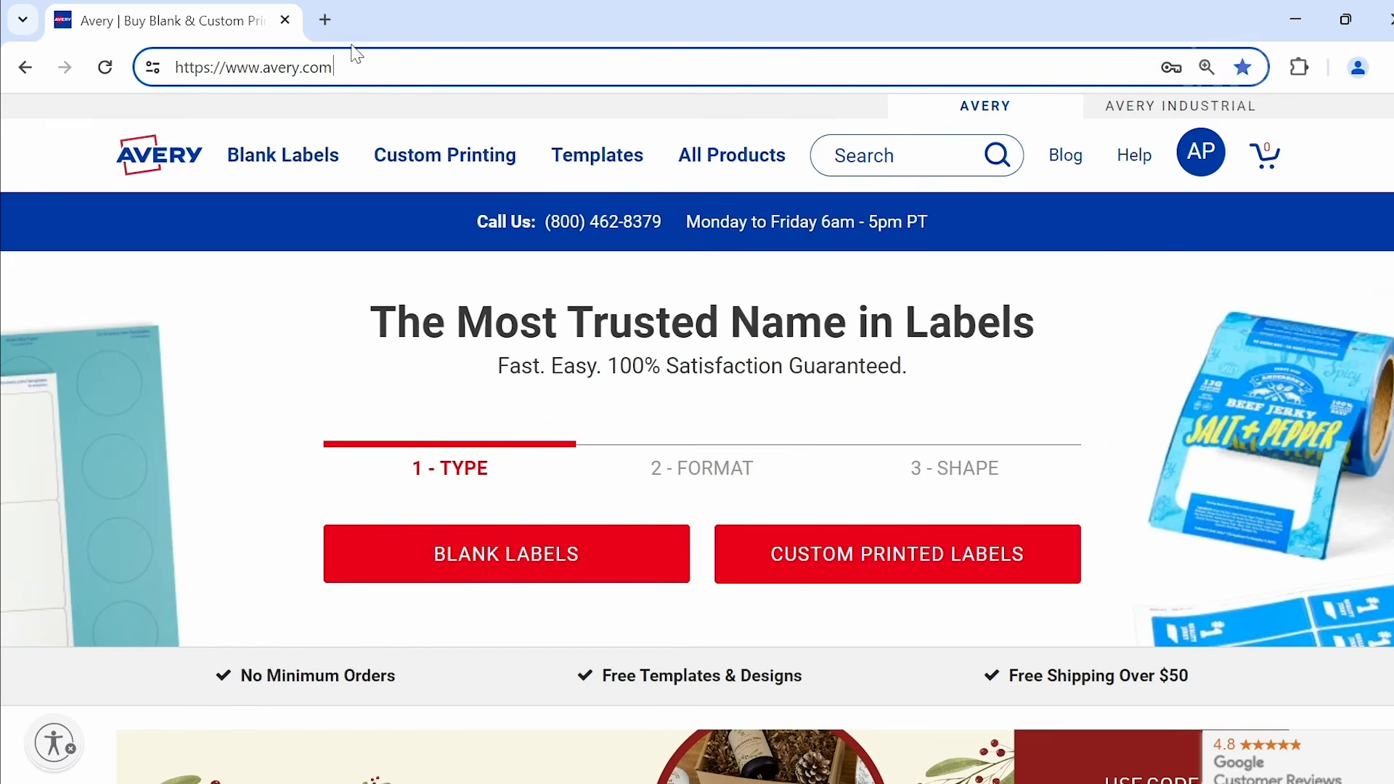
pyautogui.write('/template')
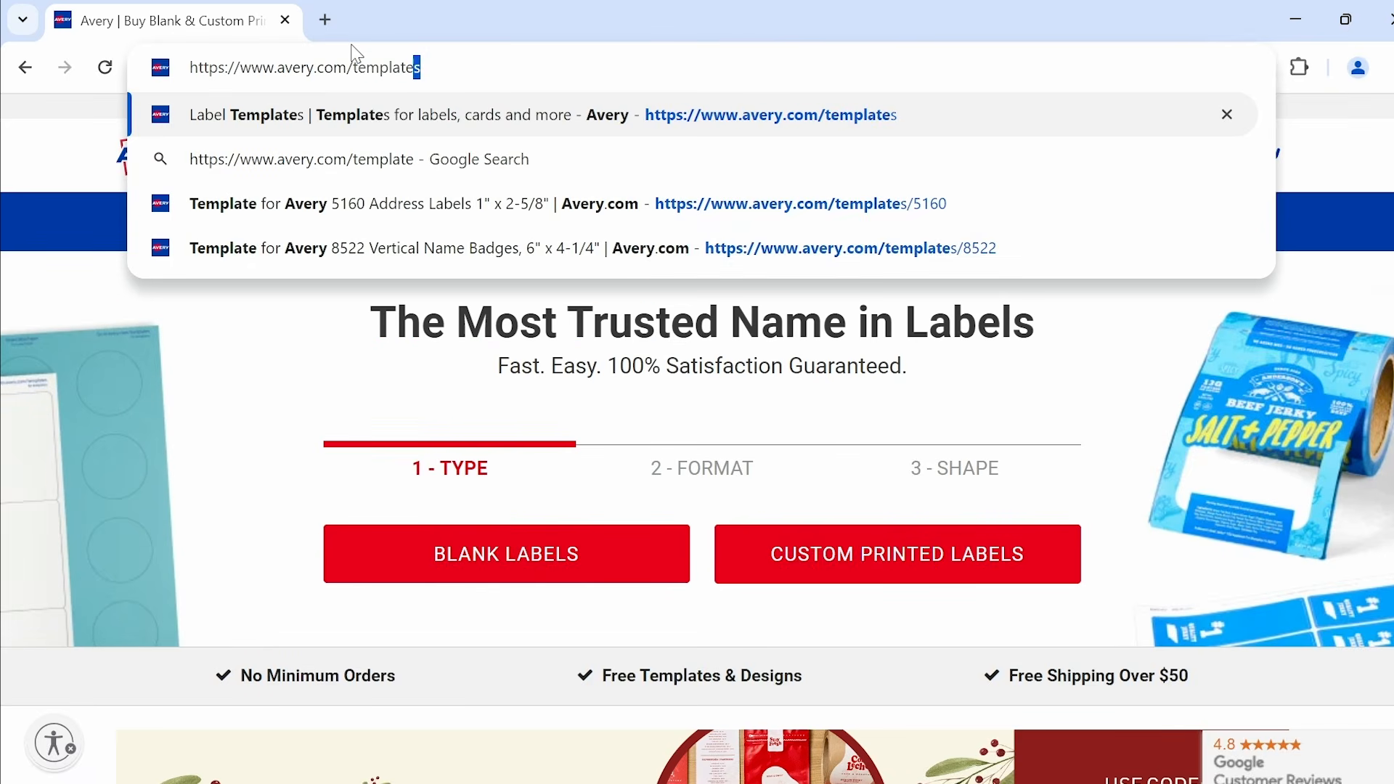
pyautogui.press('Return')
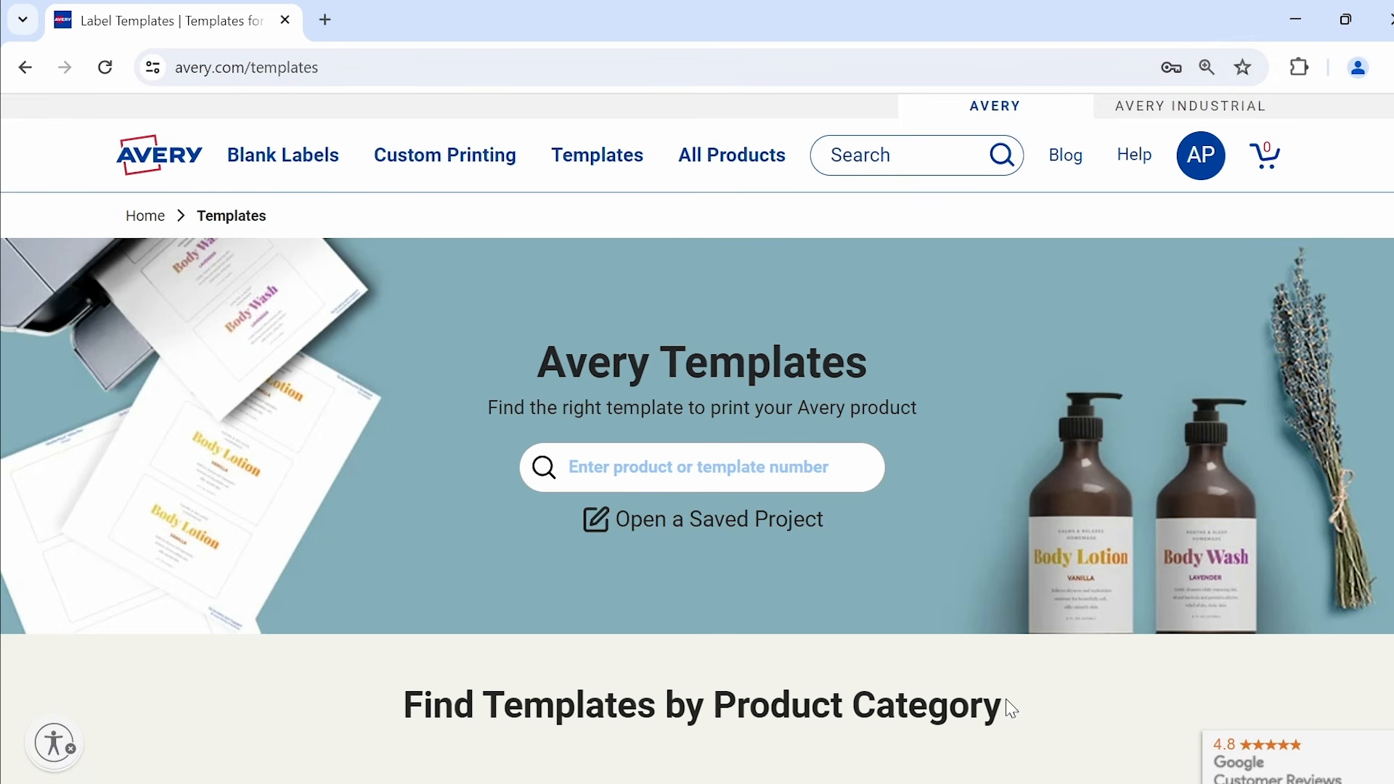
# Find Avery template 5160 by its number and start designing it online.
pyautogui.click(642, 470)
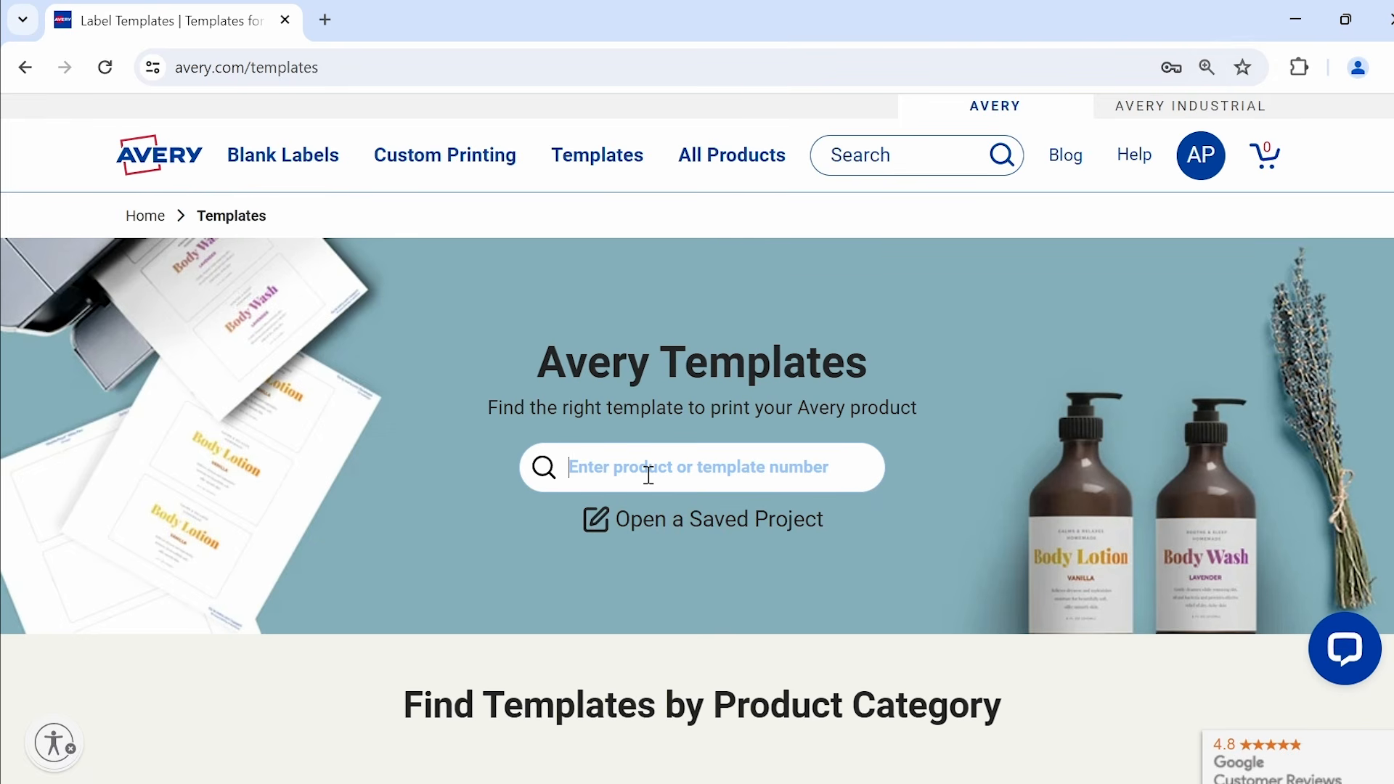
pyautogui.write('51')
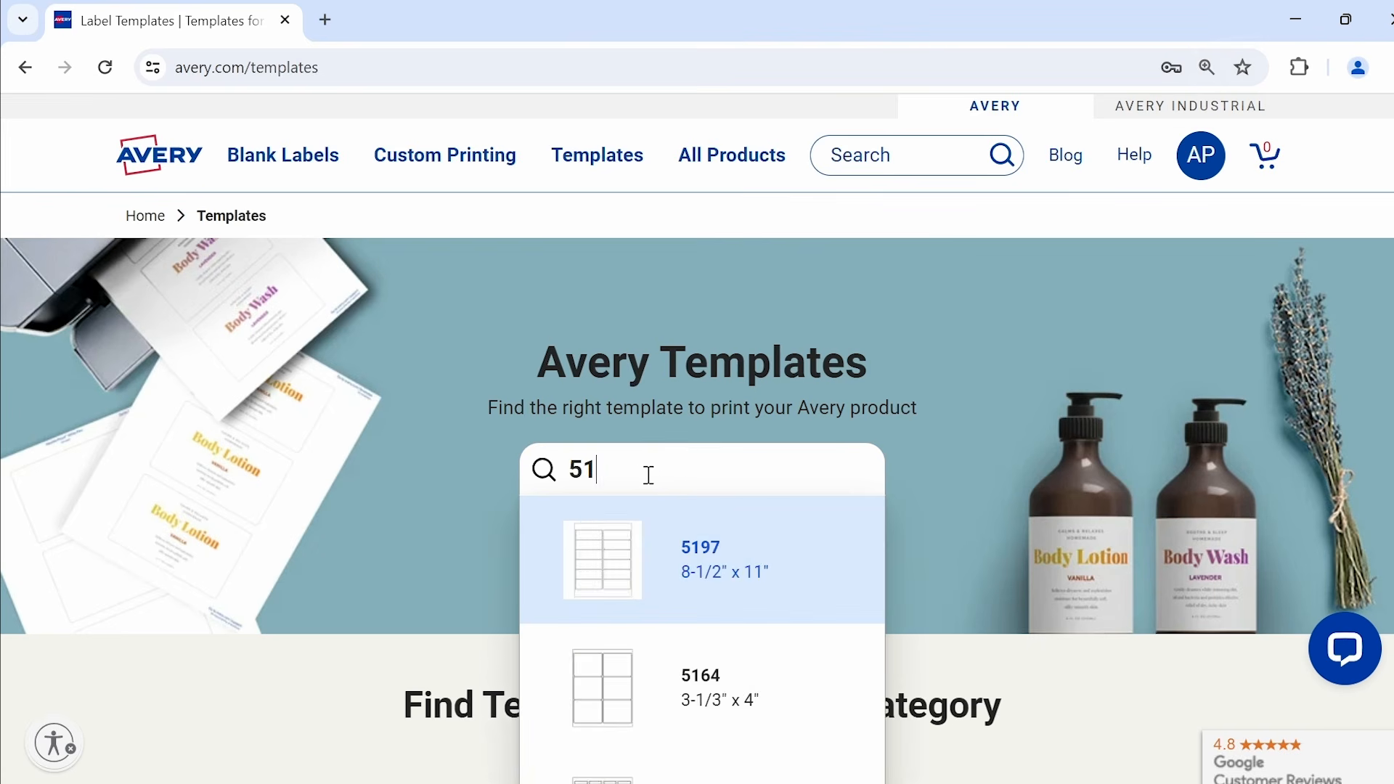
pyautogui.write('60')
pyautogui.press('Return')
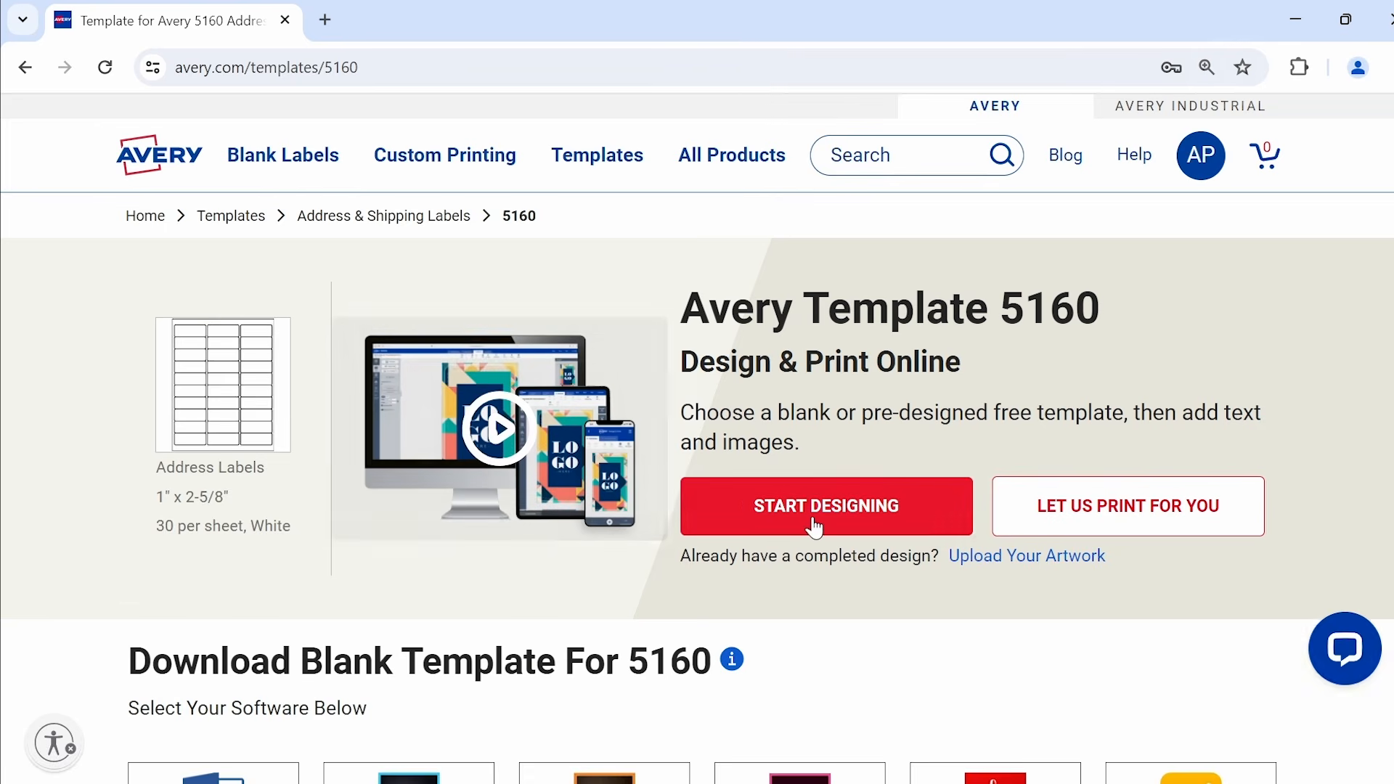
pyautogui.click(812, 512)
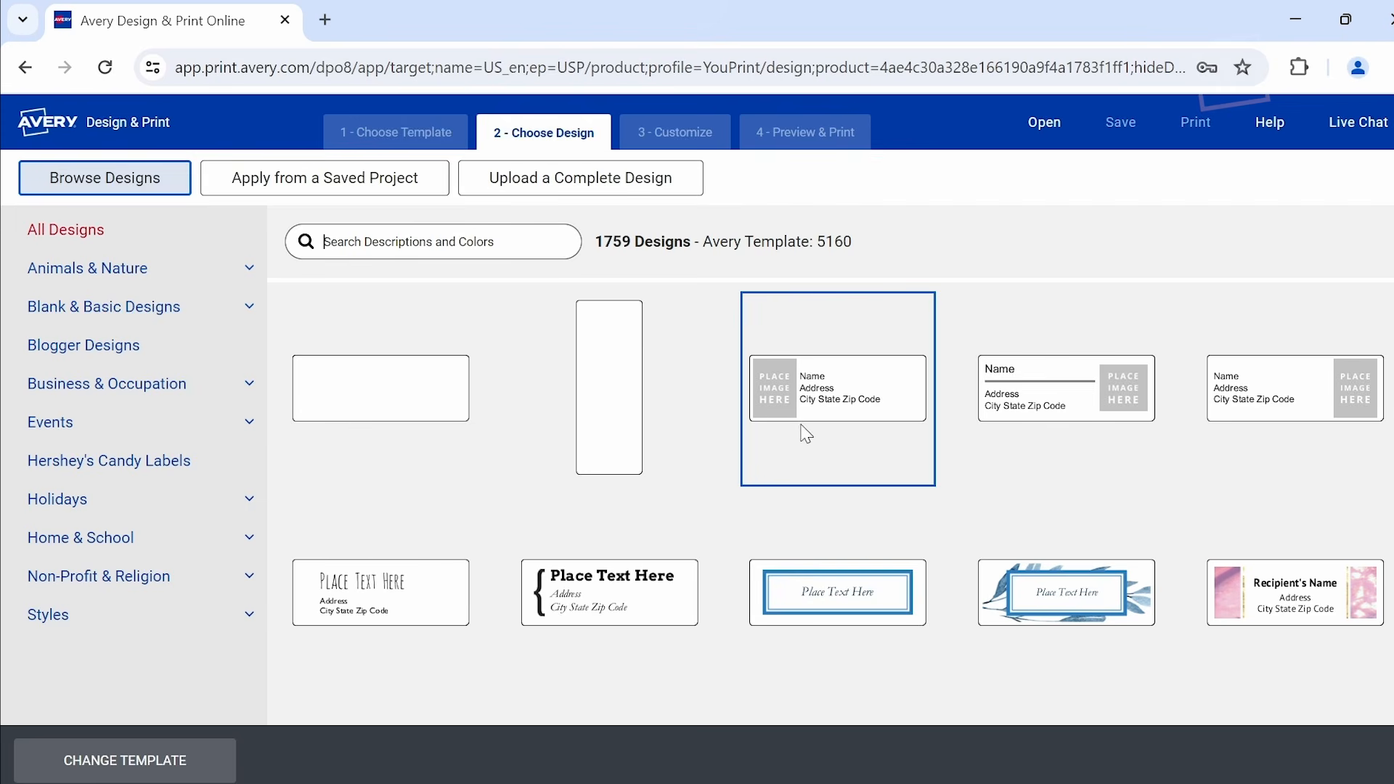
# Customize the simple address design with the image on its left side, and delete the image placeholder from the label.
pyautogui.click(831, 393)
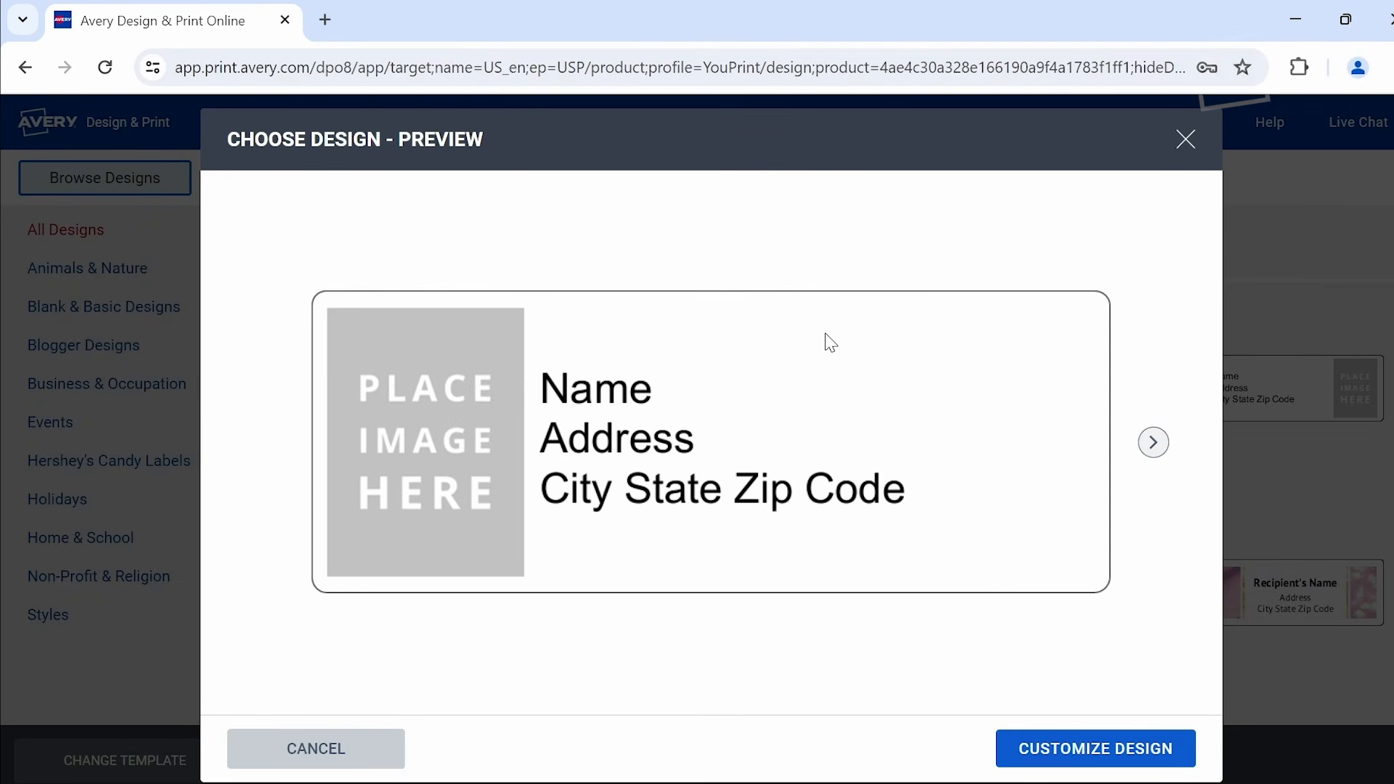
pyautogui.click(1035, 752)
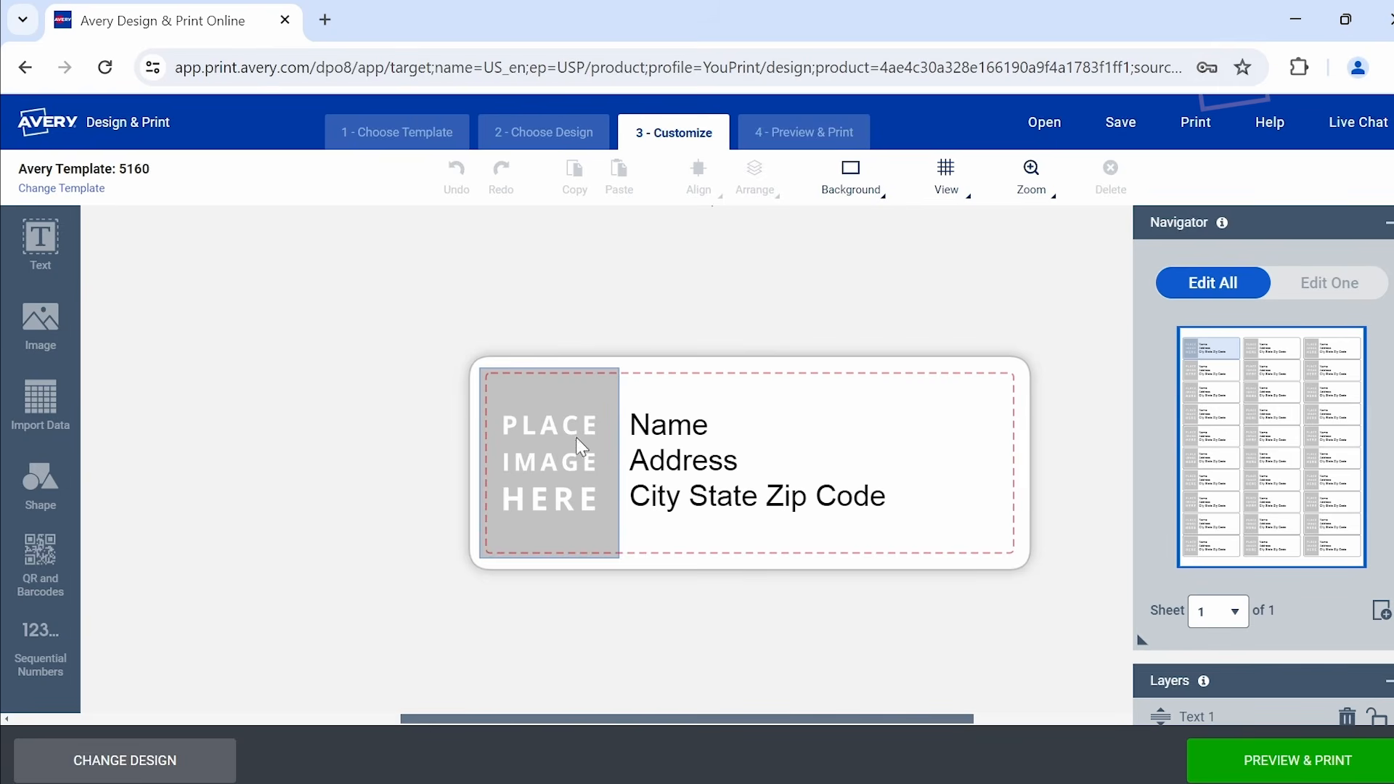
pyautogui.click(551, 466)
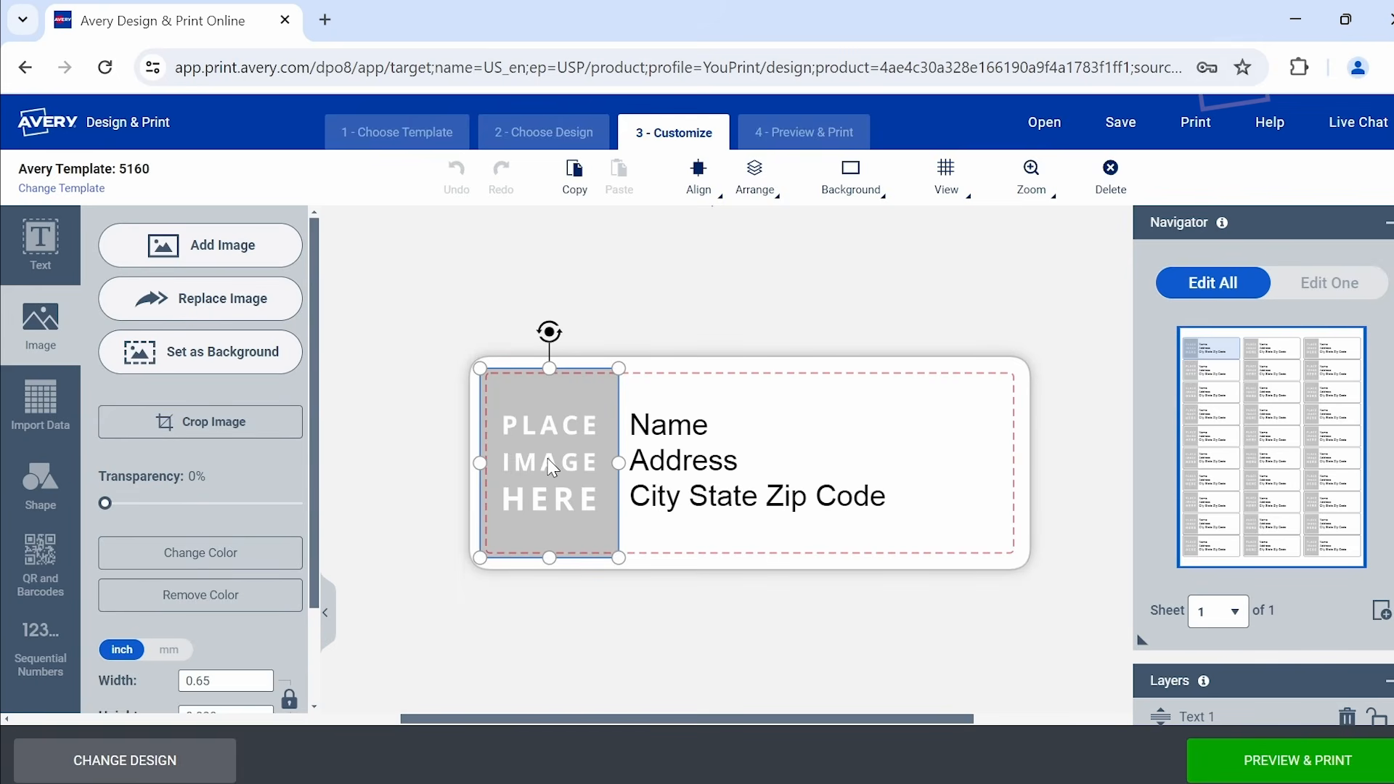
pyautogui.press('Delete')
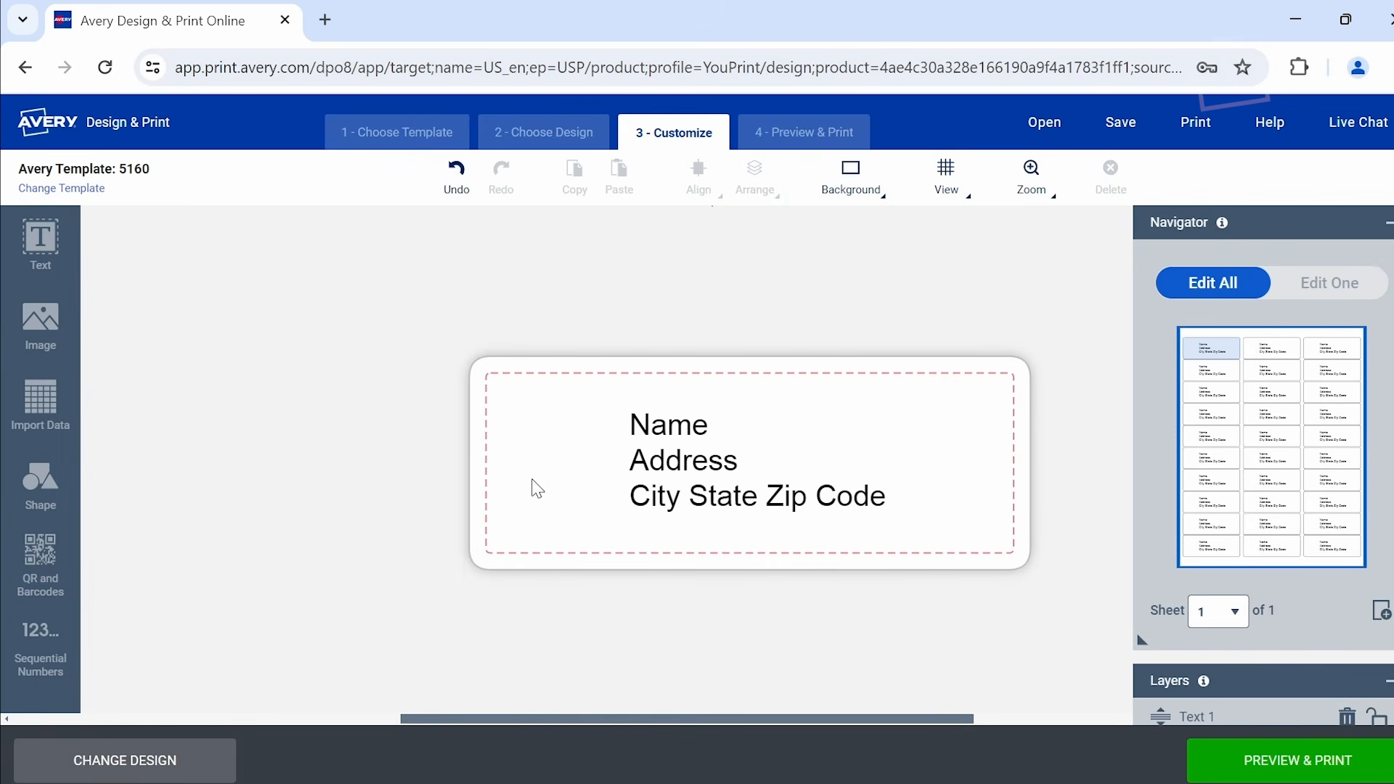
# Start a mail merge into the selected placeholder text from the Client List spreadsheet, excluding the first row with the column titles.
pyautogui.click(680, 476)
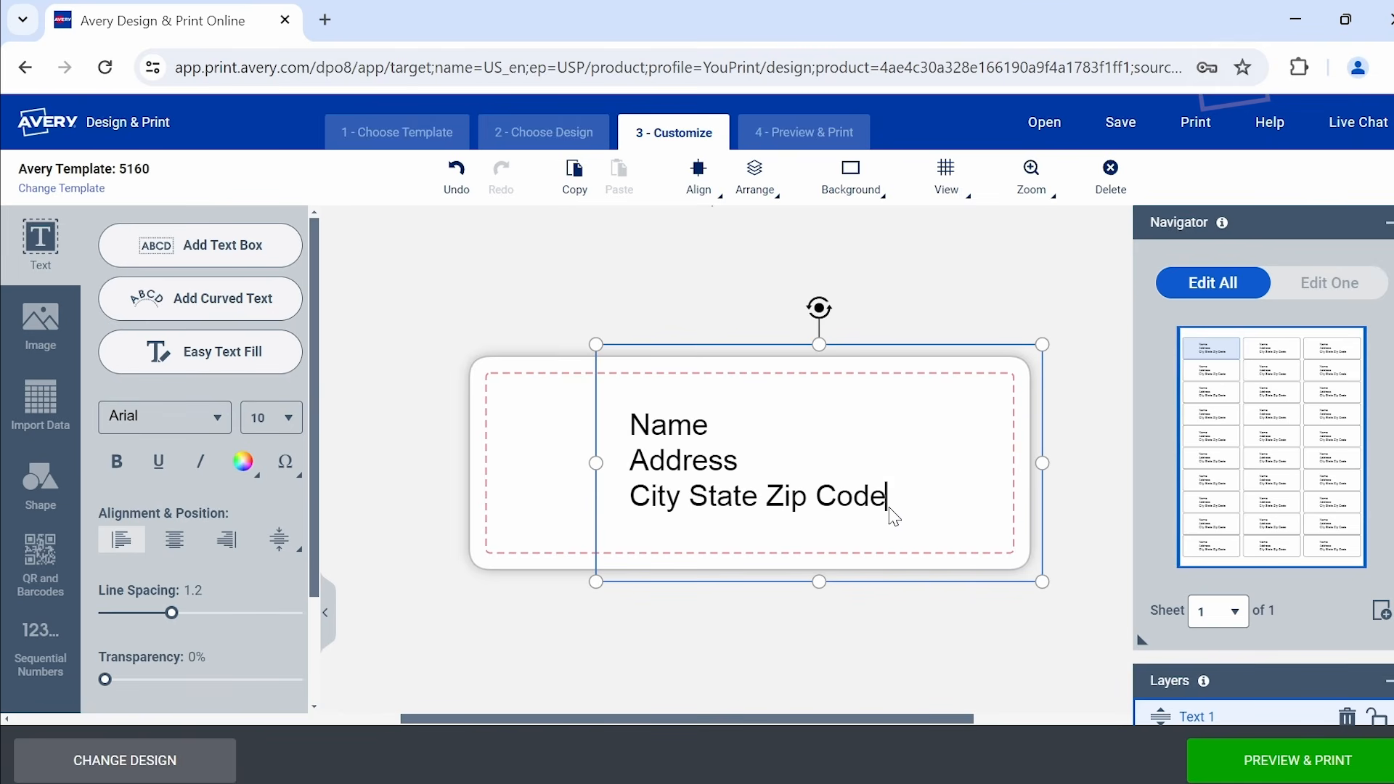
pyautogui.moveTo(891, 510); pyautogui.dragTo(607, 433)
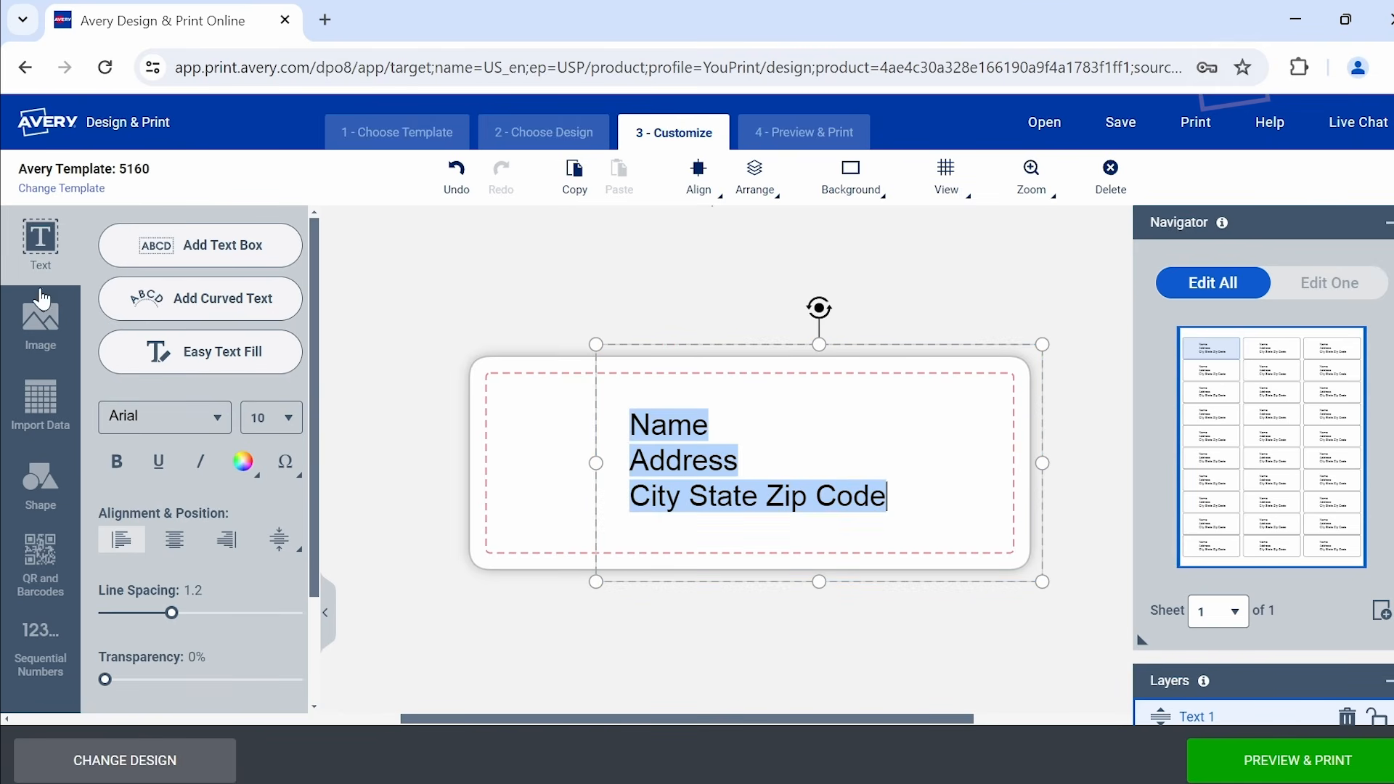
pyautogui.click(34, 410)
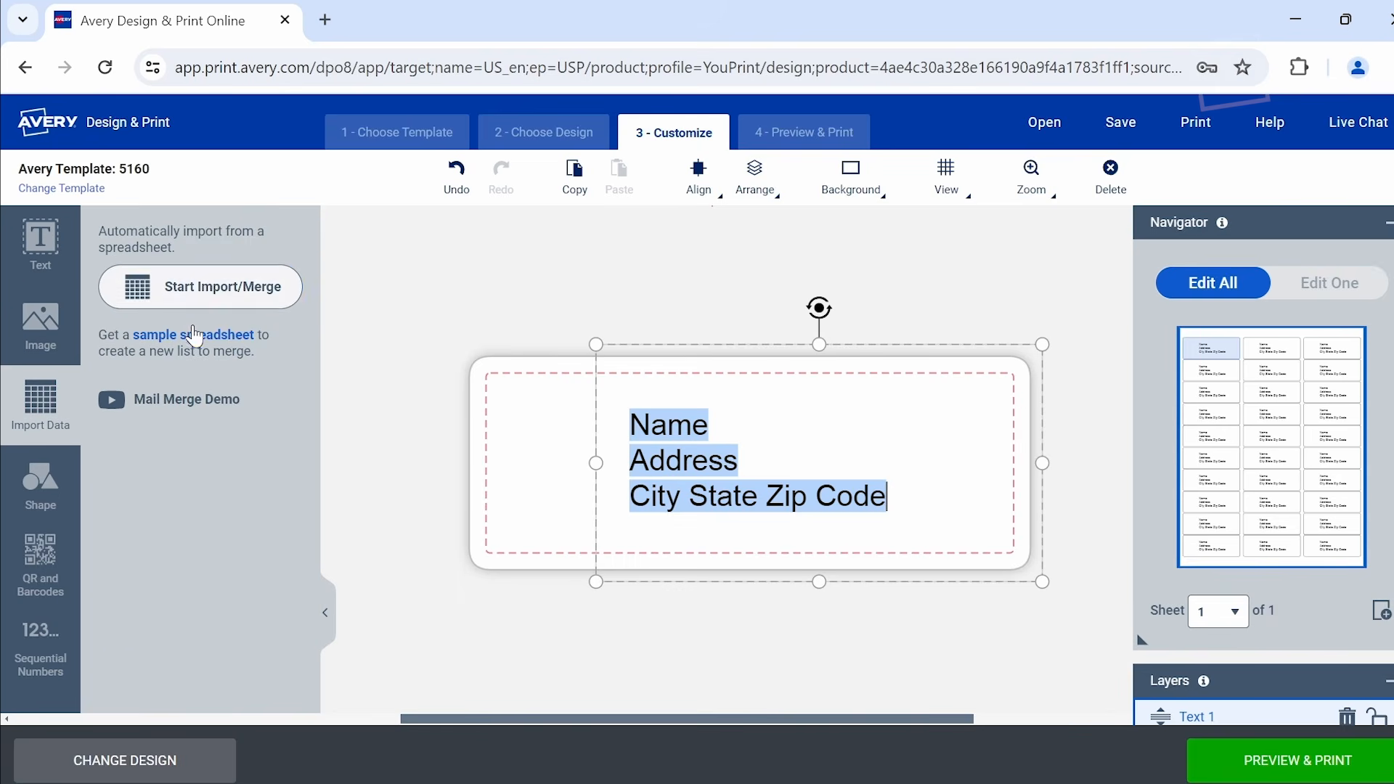
pyautogui.click(203, 299)
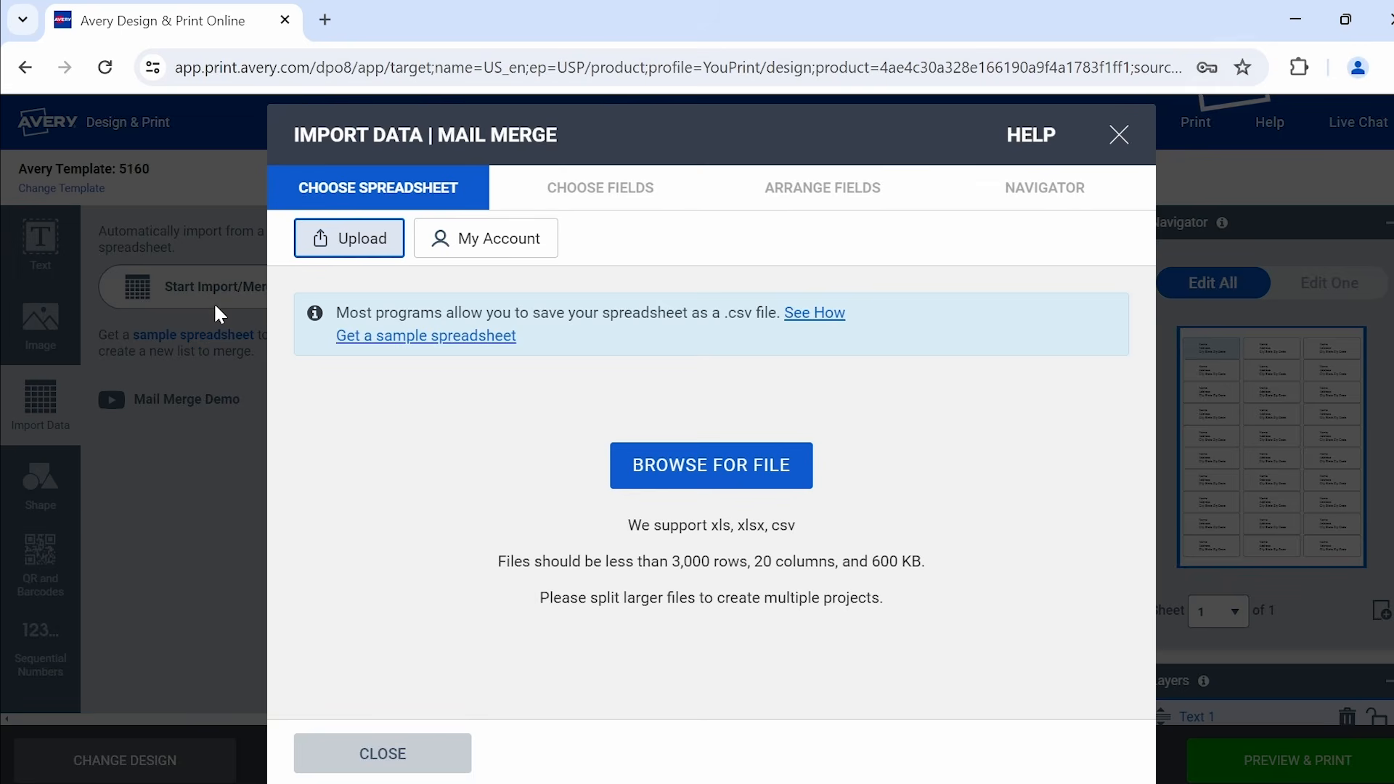
pyautogui.click(757, 476)
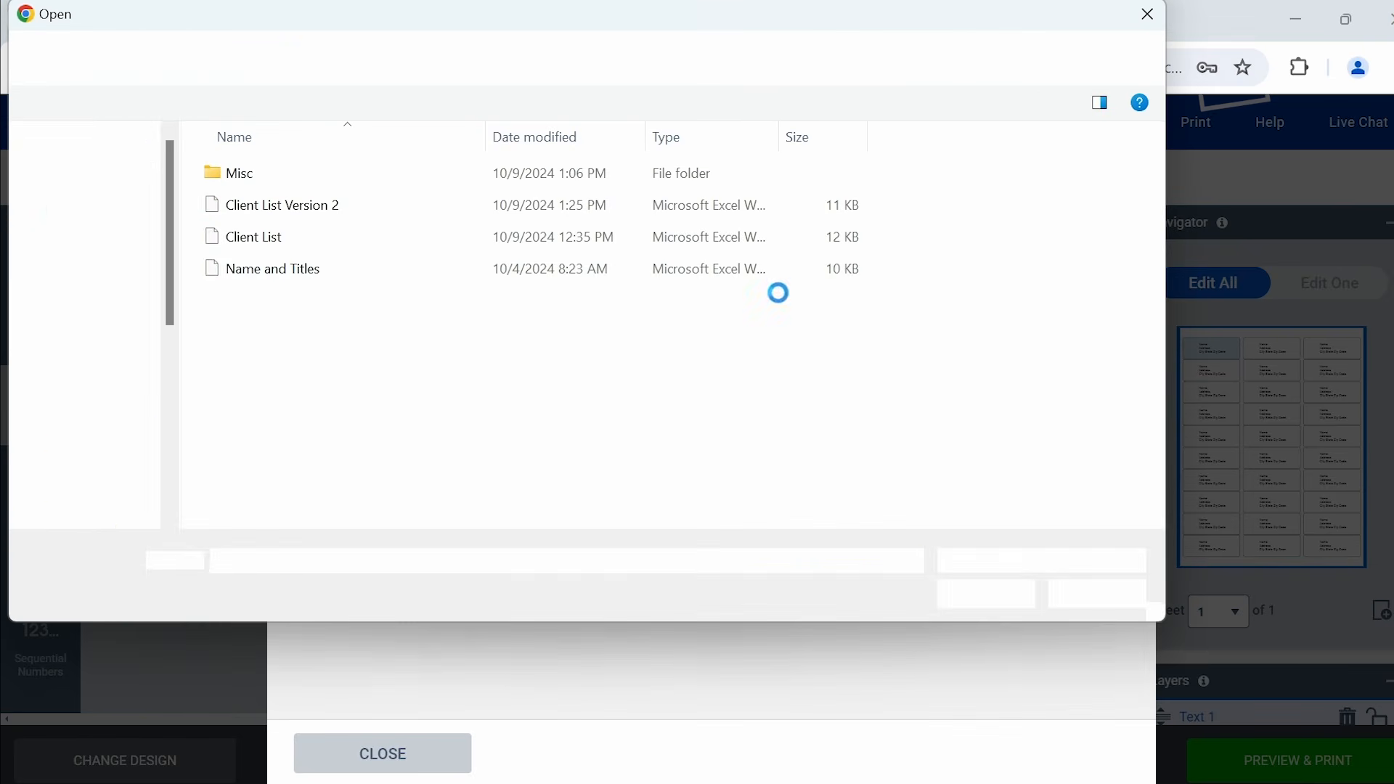
pyautogui.click(299, 249)
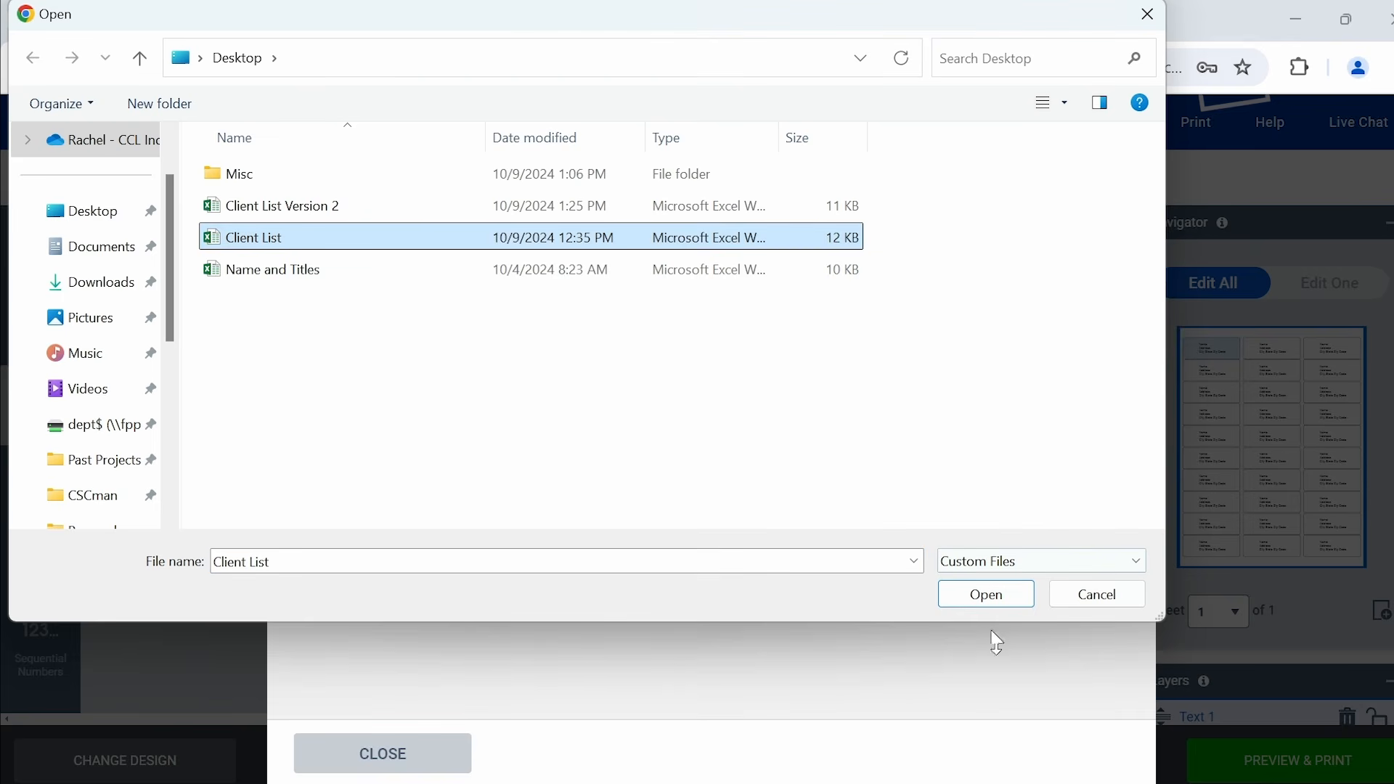
pyautogui.click(985, 608)
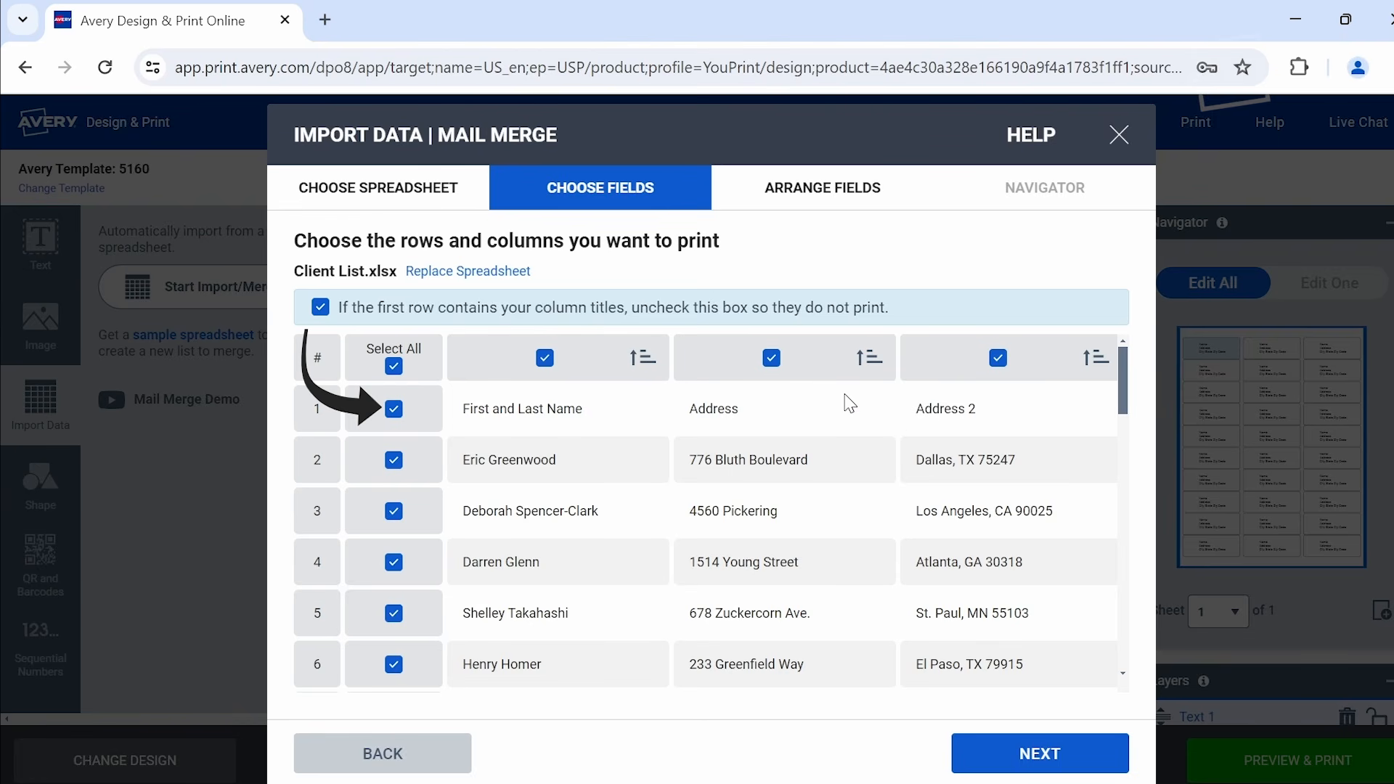
pyautogui.click(394, 412)
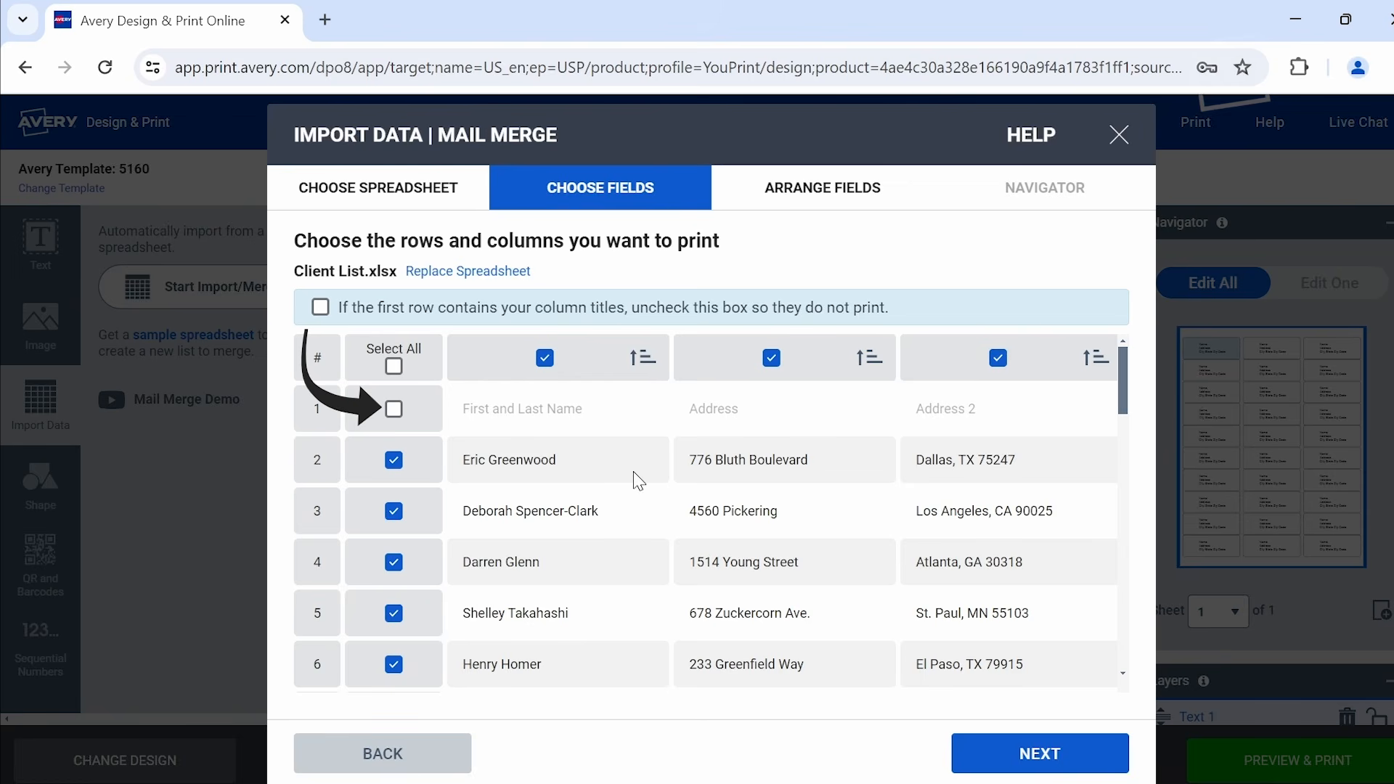
pyautogui.click(983, 753)
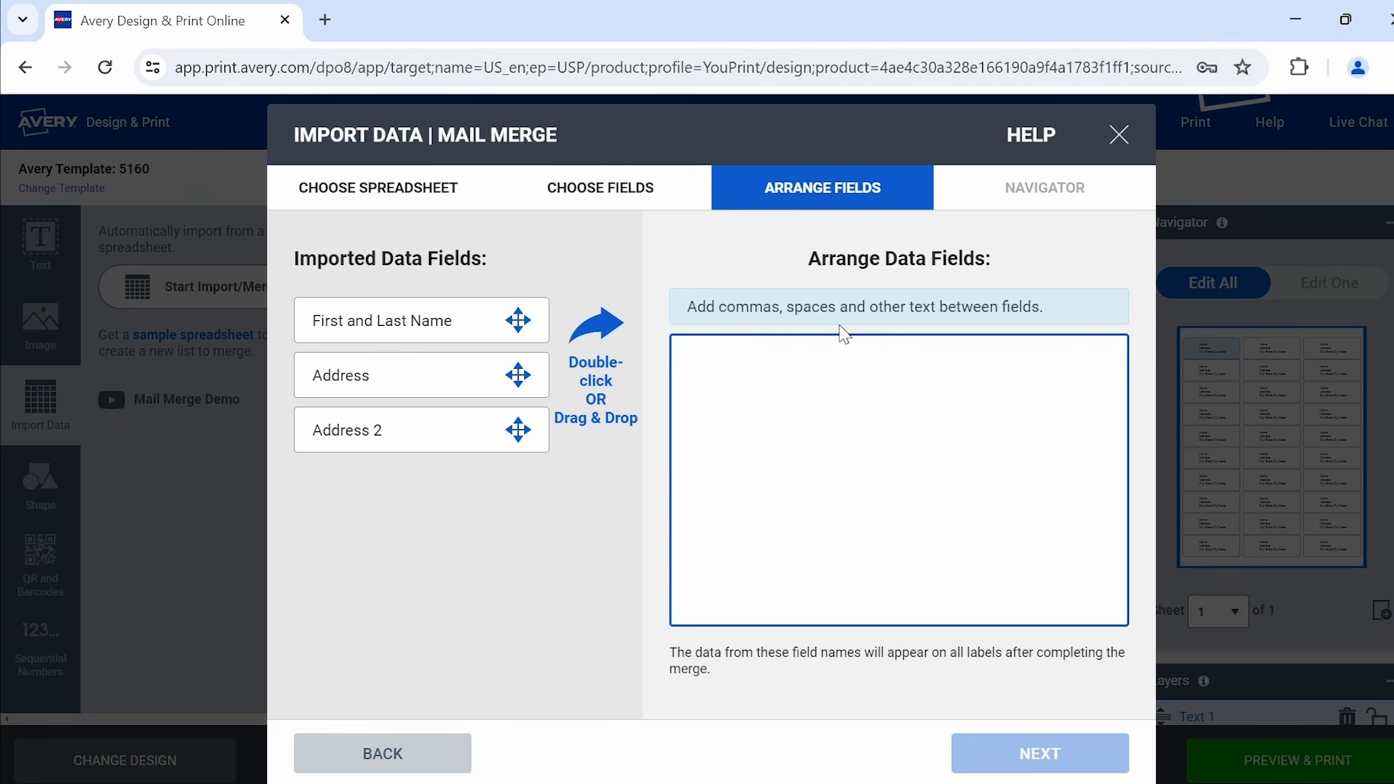
# Arrange the First and Last Name, Address and Address 2 fields on separate lines and finish the mail merge.
pyautogui.click(416, 331)
pyautogui.doubleClick(416, 330)
pyautogui.moveTo(404, 376); pyautogui.dragTo(761, 386)
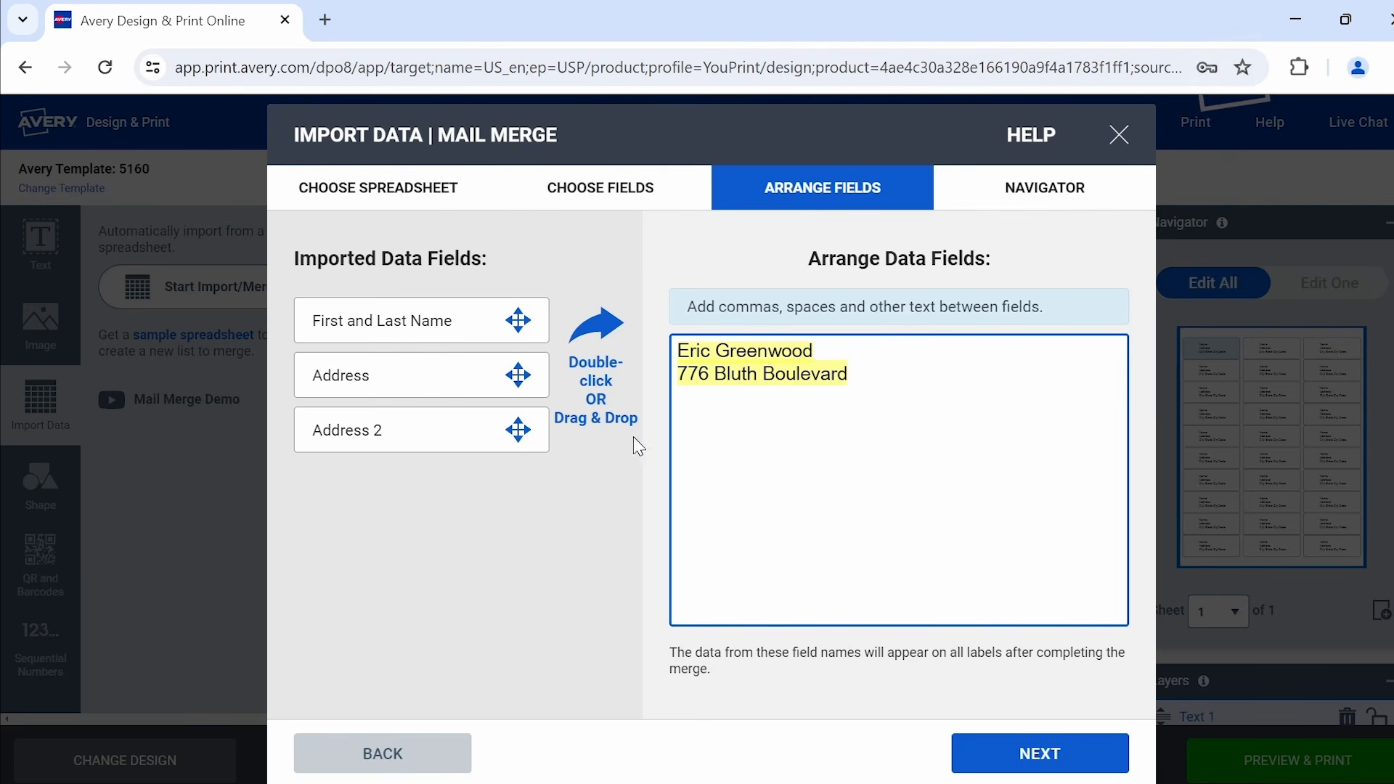
pyautogui.doubleClick(440, 435)
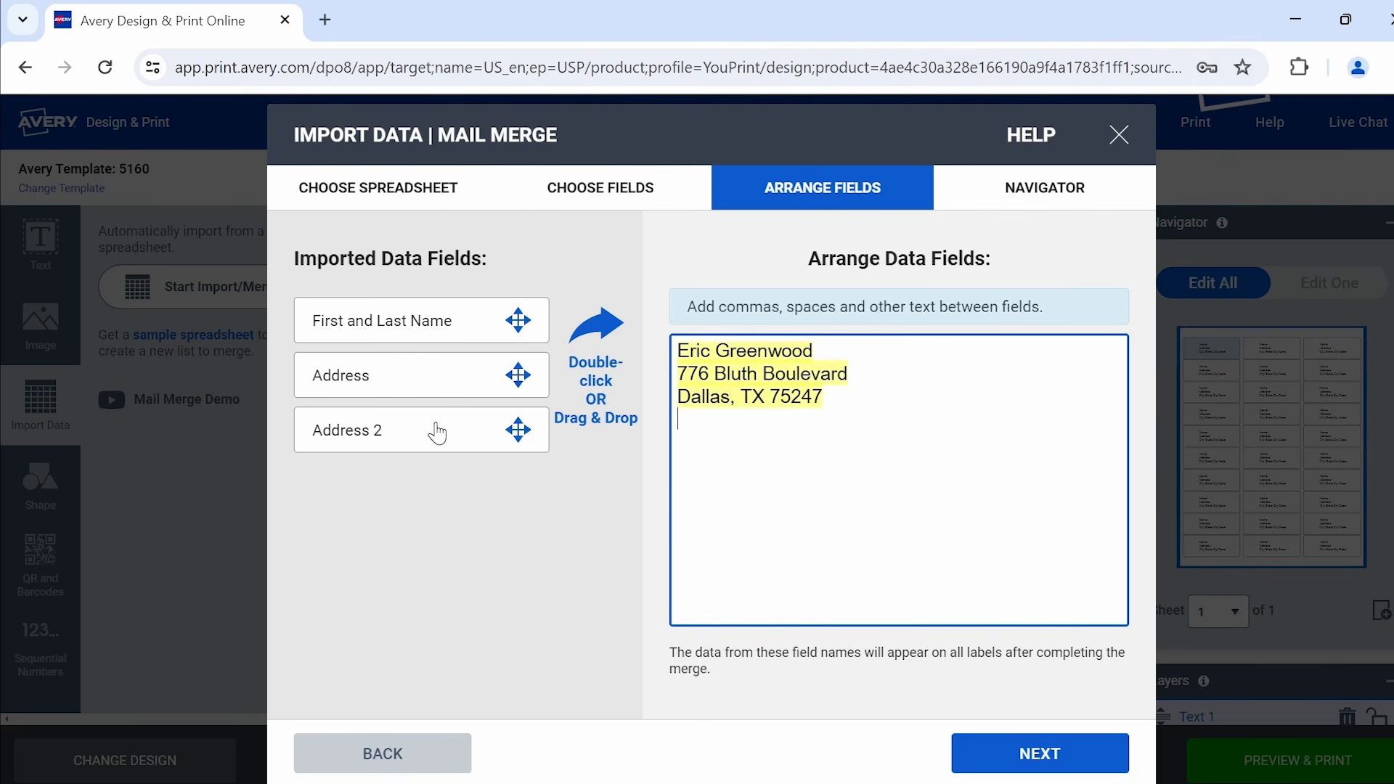
pyautogui.click(1056, 768)
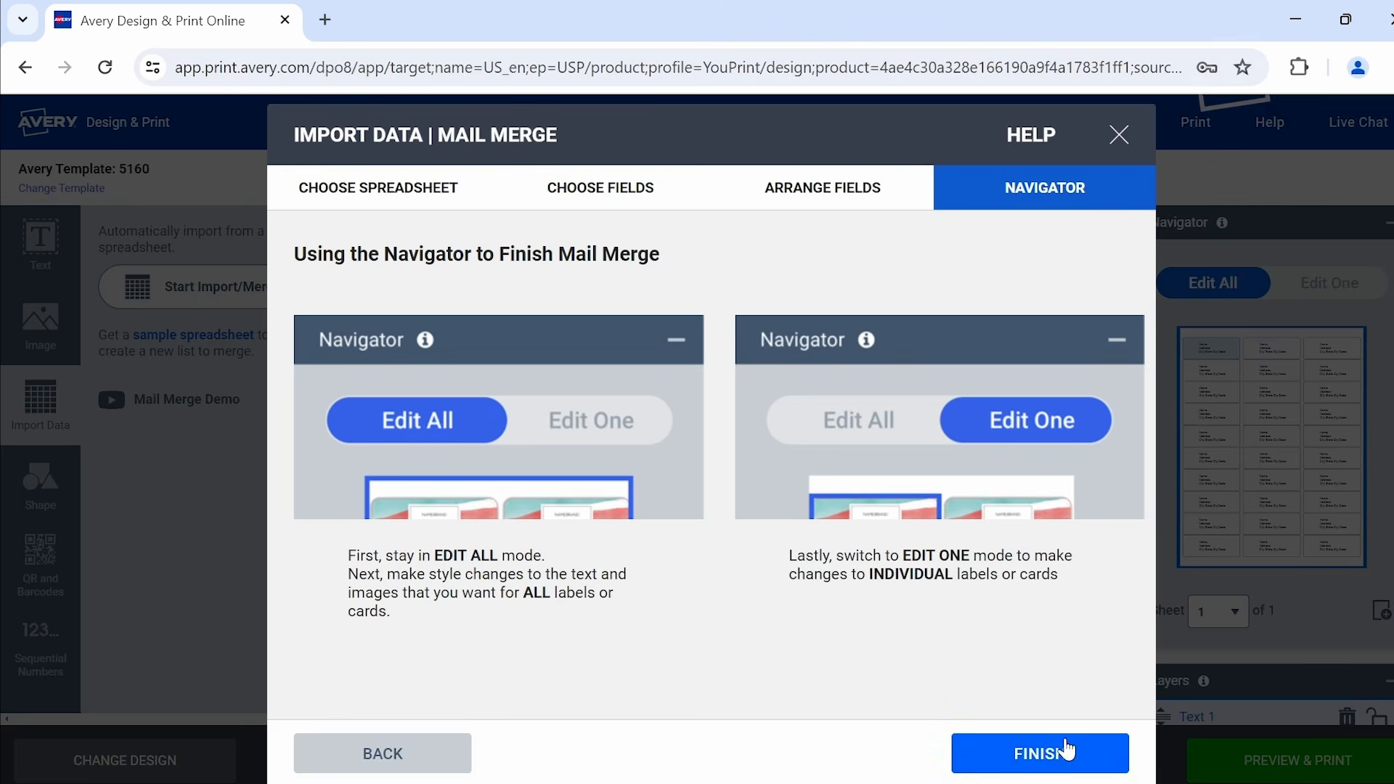
pyautogui.click(1057, 752)
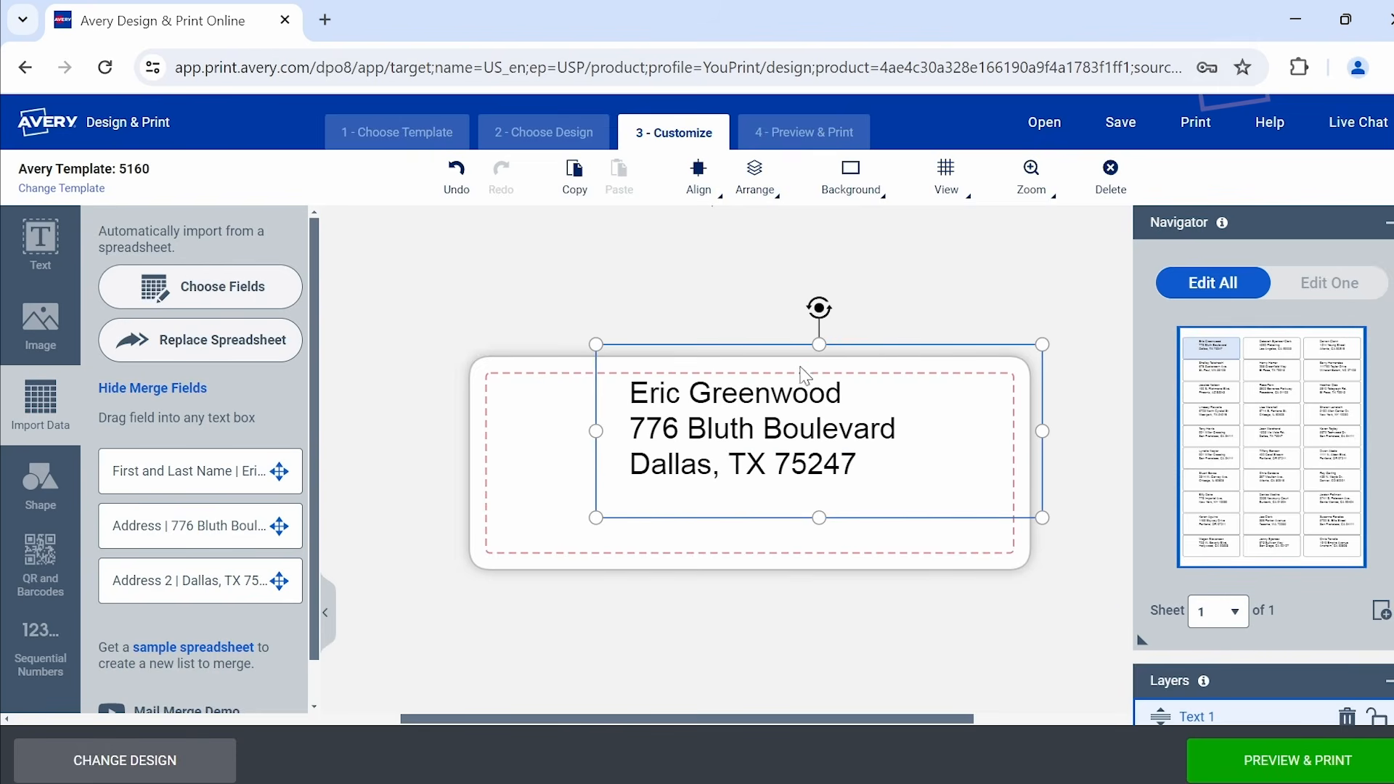
# Move the merged address text box to the centre of the label and check the other labels on the sheet.
pyautogui.moveTo(880, 354); pyautogui.dragTo(813, 387)
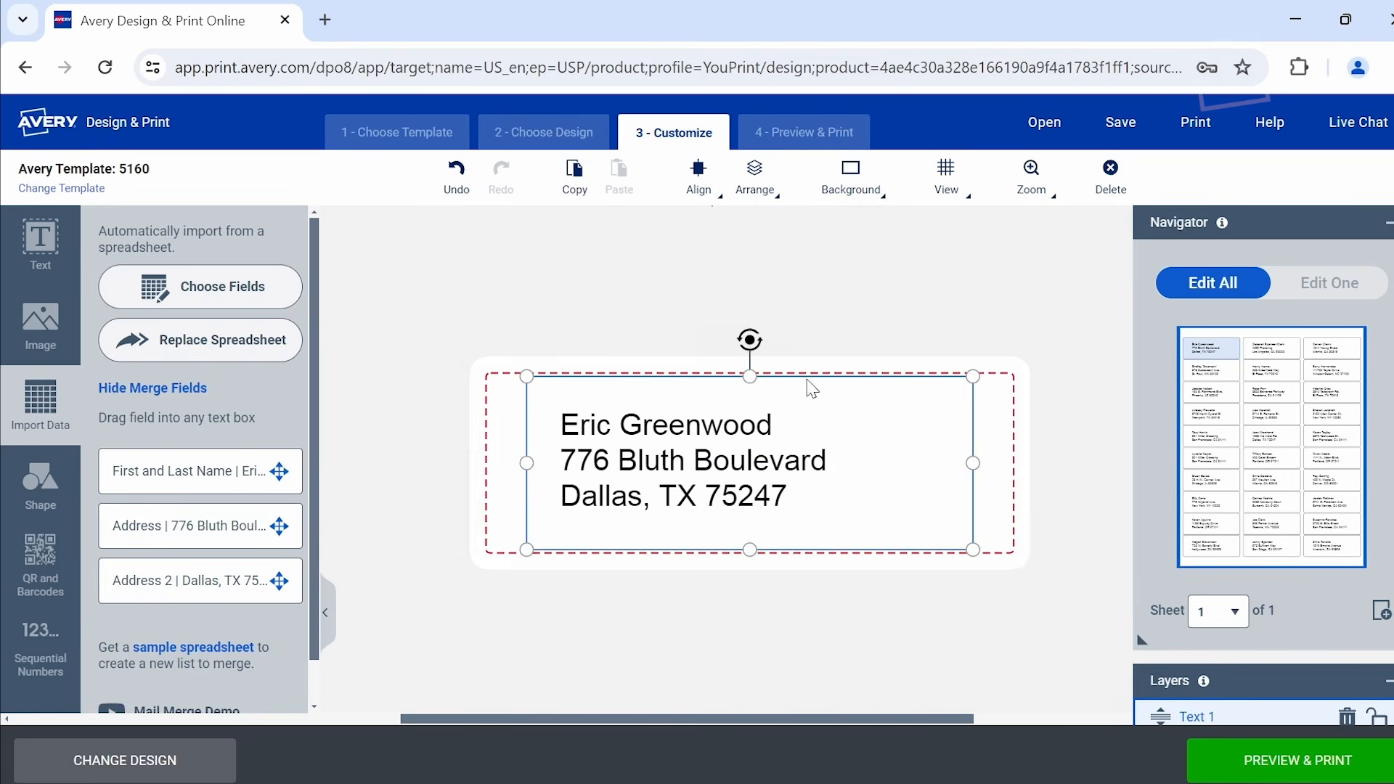
pyautogui.click(969, 318)
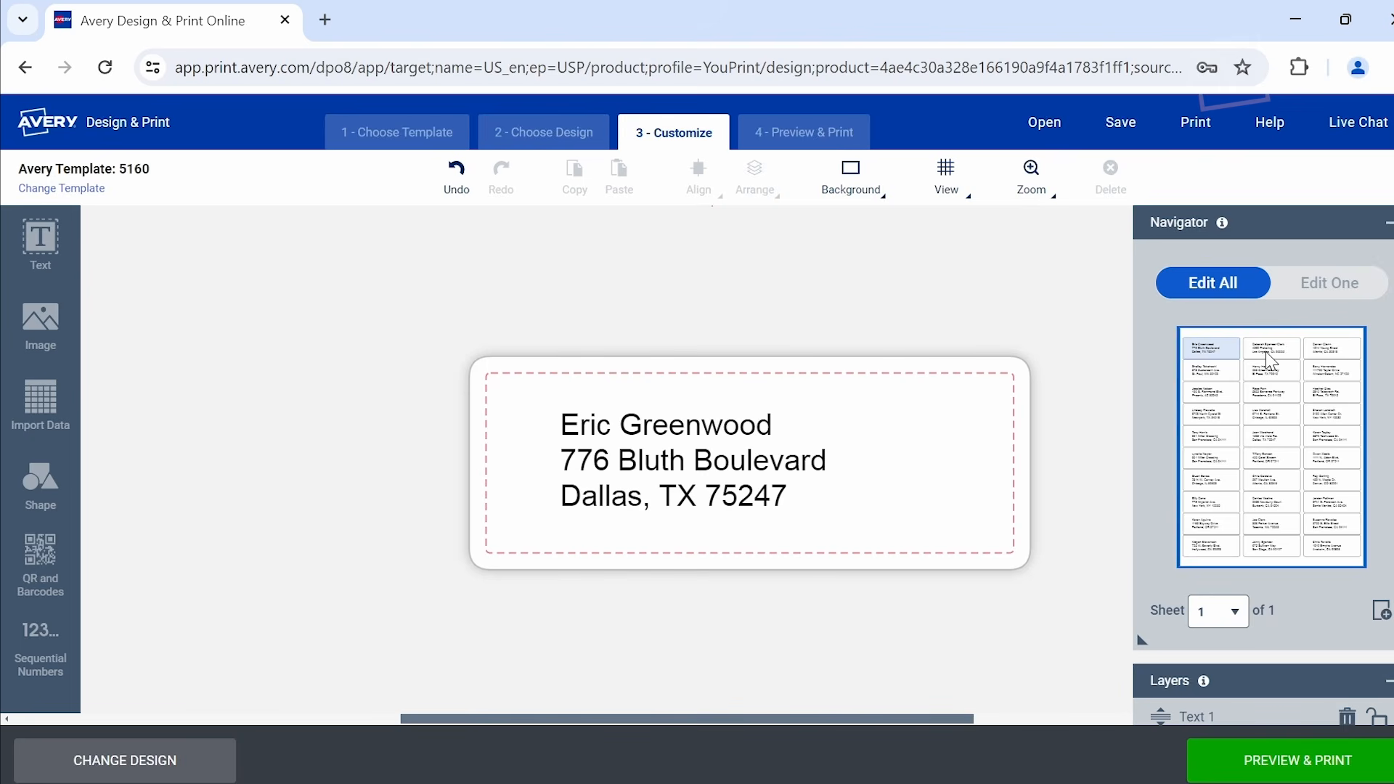
pyautogui.click(1264, 351)
pyautogui.click(1329, 355)
pyautogui.click(1210, 373)
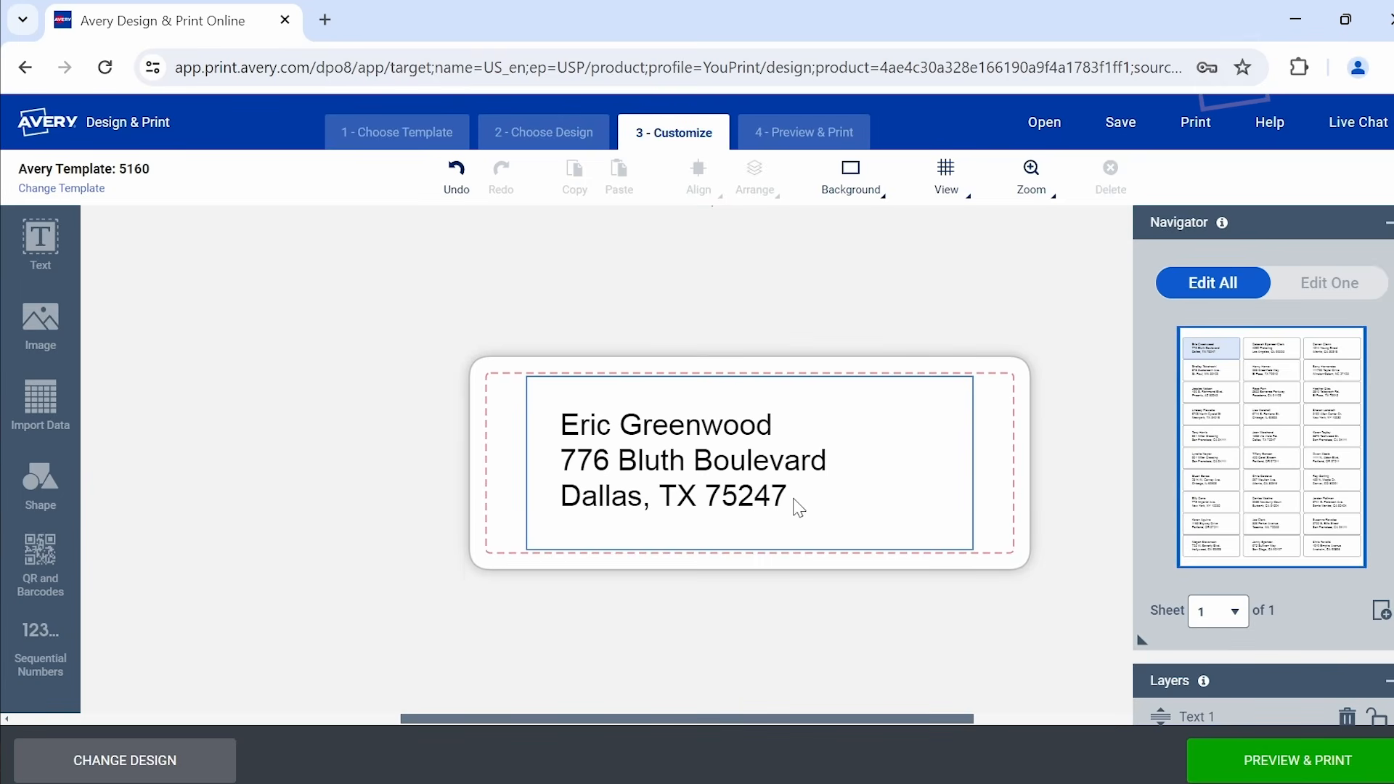
# Try the Amatic SC font on the whole merged address text, first at size 6 and then at a larger size.
pyautogui.click(799, 507)
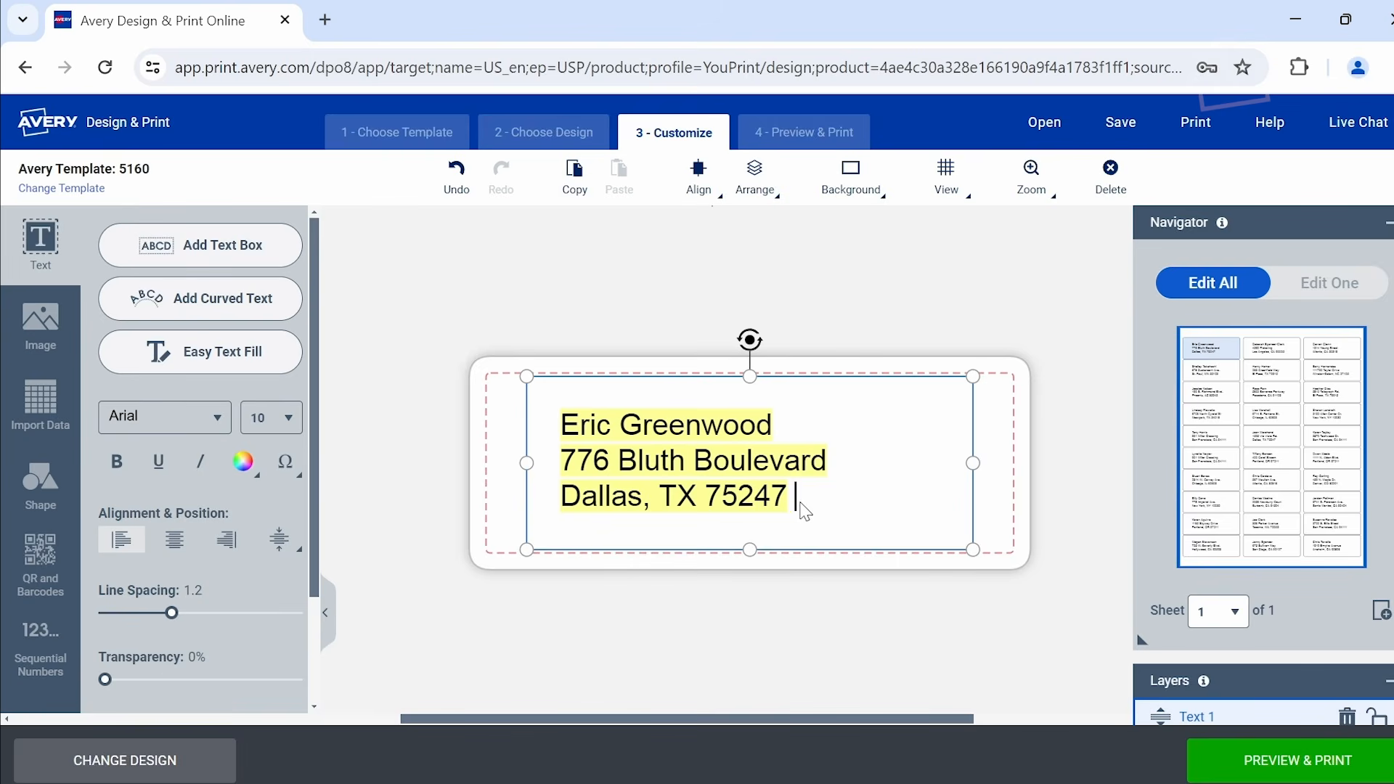
pyautogui.moveTo(805, 512); pyautogui.dragTo(568, 427)
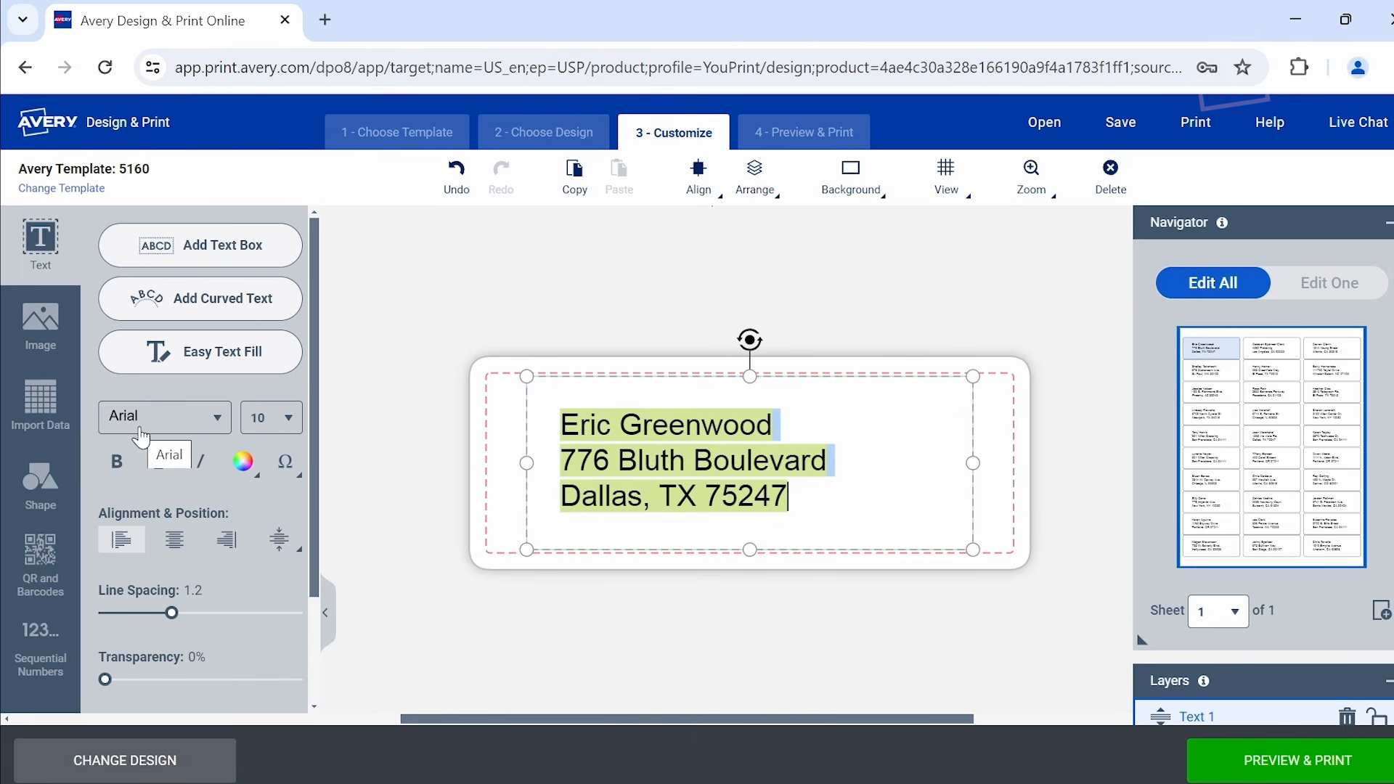
pyautogui.click(218, 428)
pyautogui.click(182, 454)
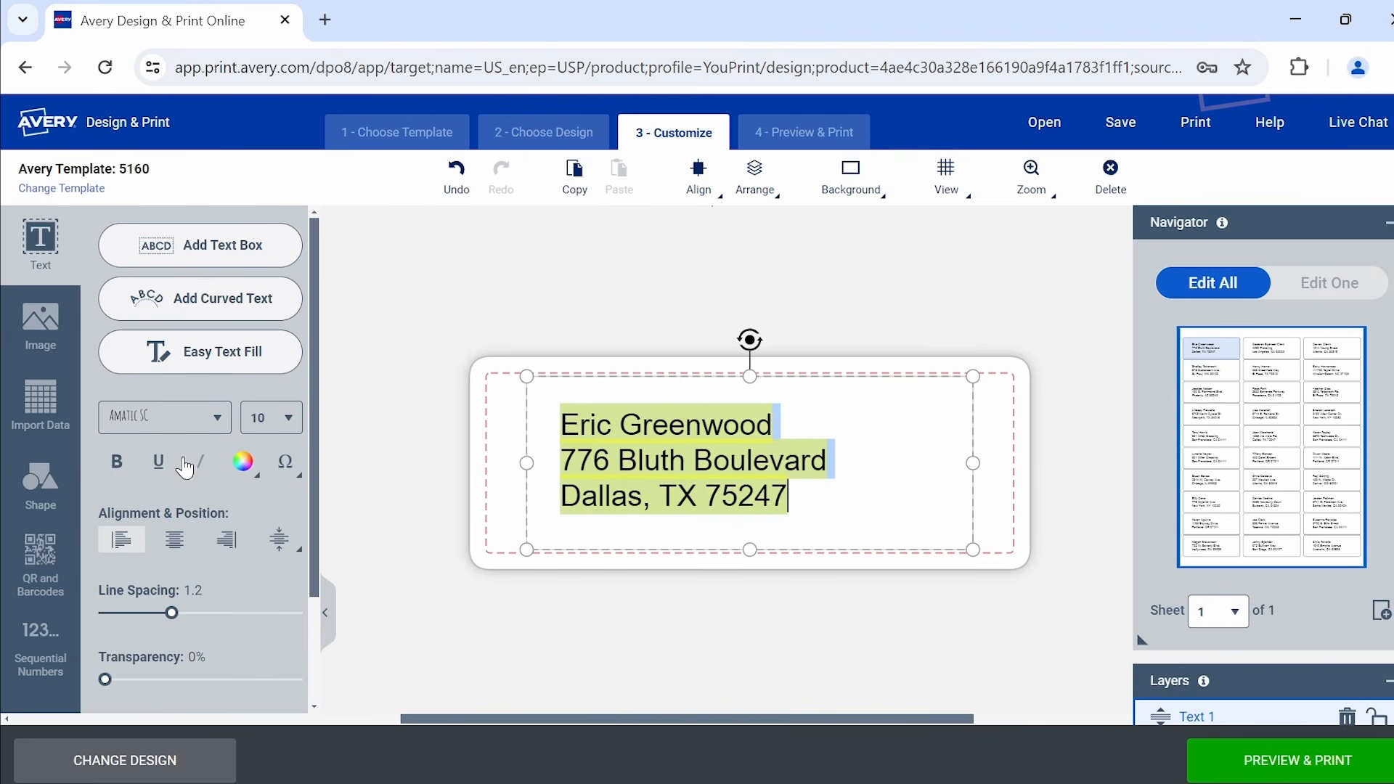
pyautogui.click(298, 436)
pyautogui.click(272, 487)
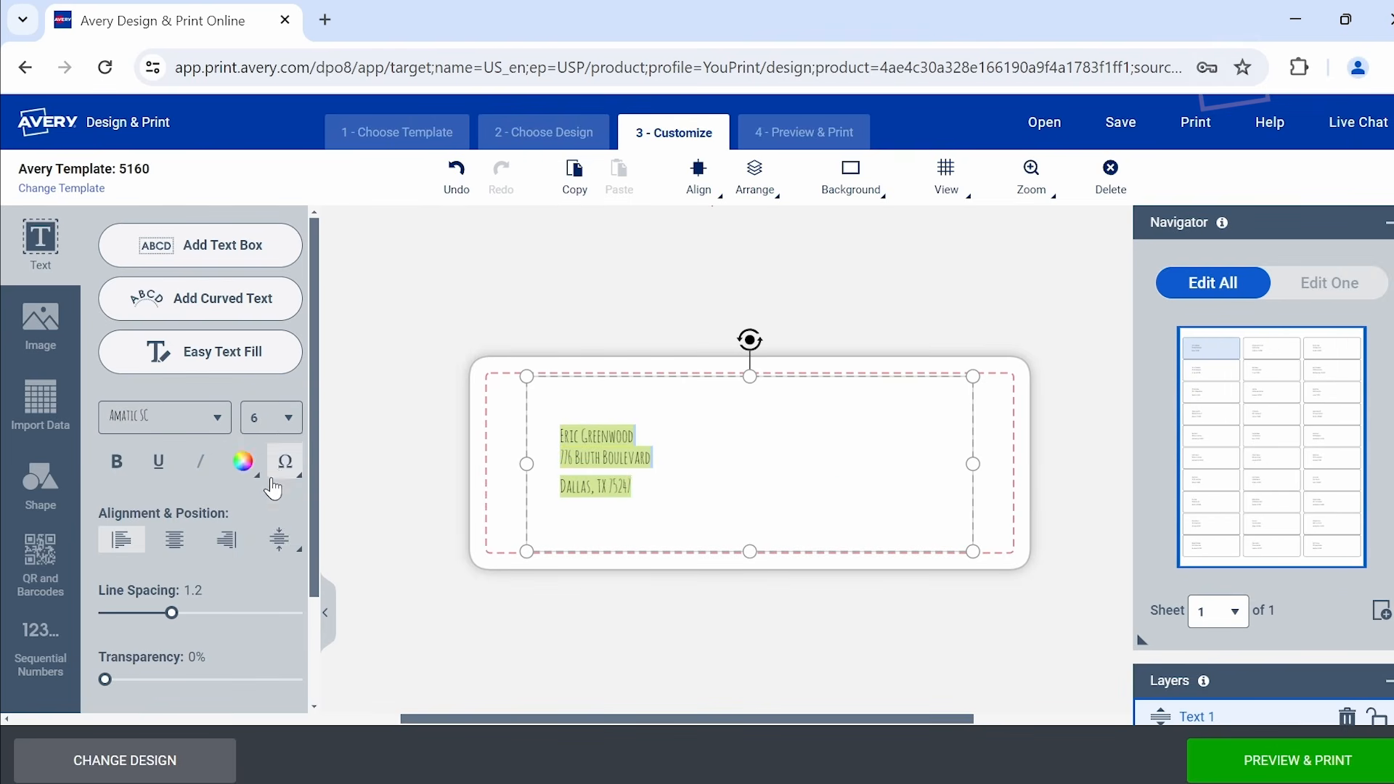
pyautogui.click(289, 432)
pyautogui.scroll(-3, 267, 508)
pyautogui.scroll(3, 270, 501)
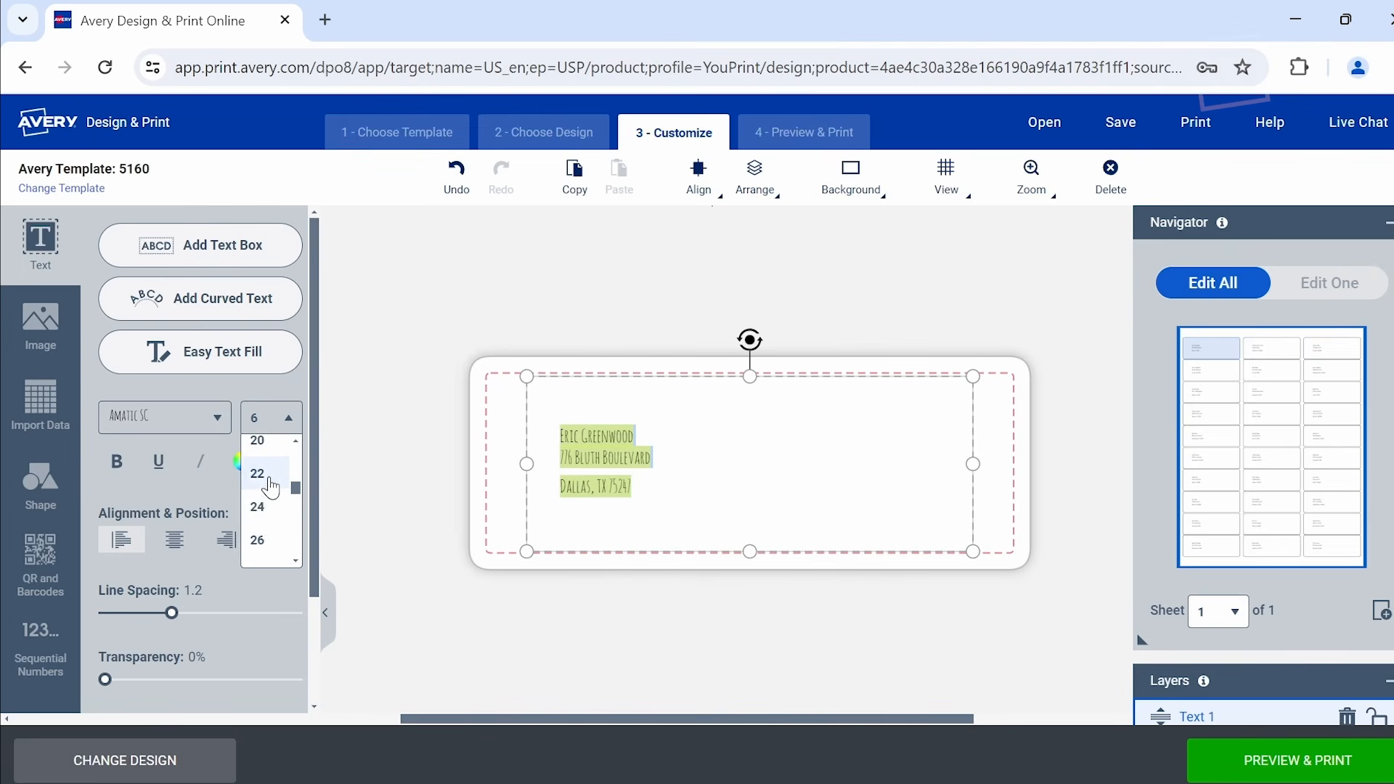
pyautogui.click(260, 462)
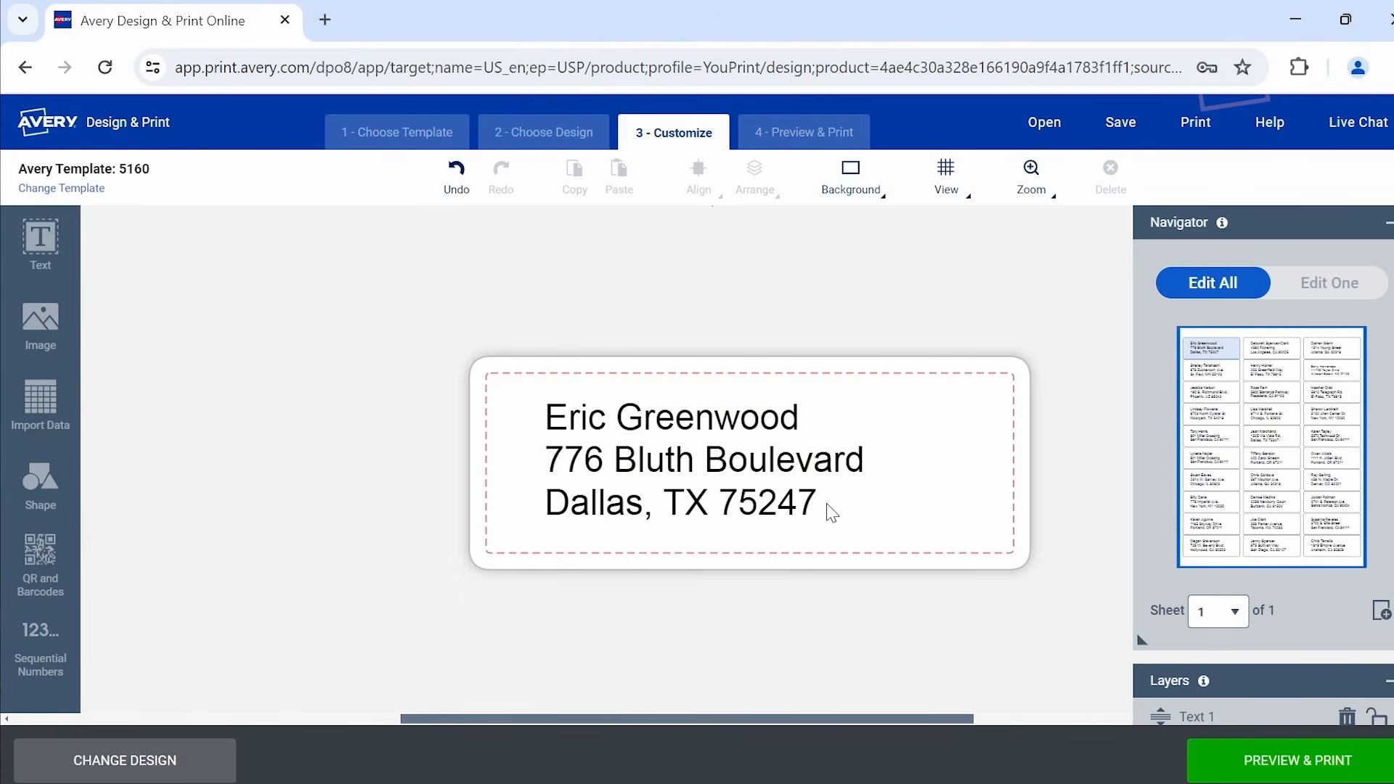
# Select the whole merged address text and replace its mail merge spreadsheet with Client List Version 2.
pyautogui.click(832, 513)
pyautogui.moveTo(828, 514); pyautogui.dragTo(545, 418)
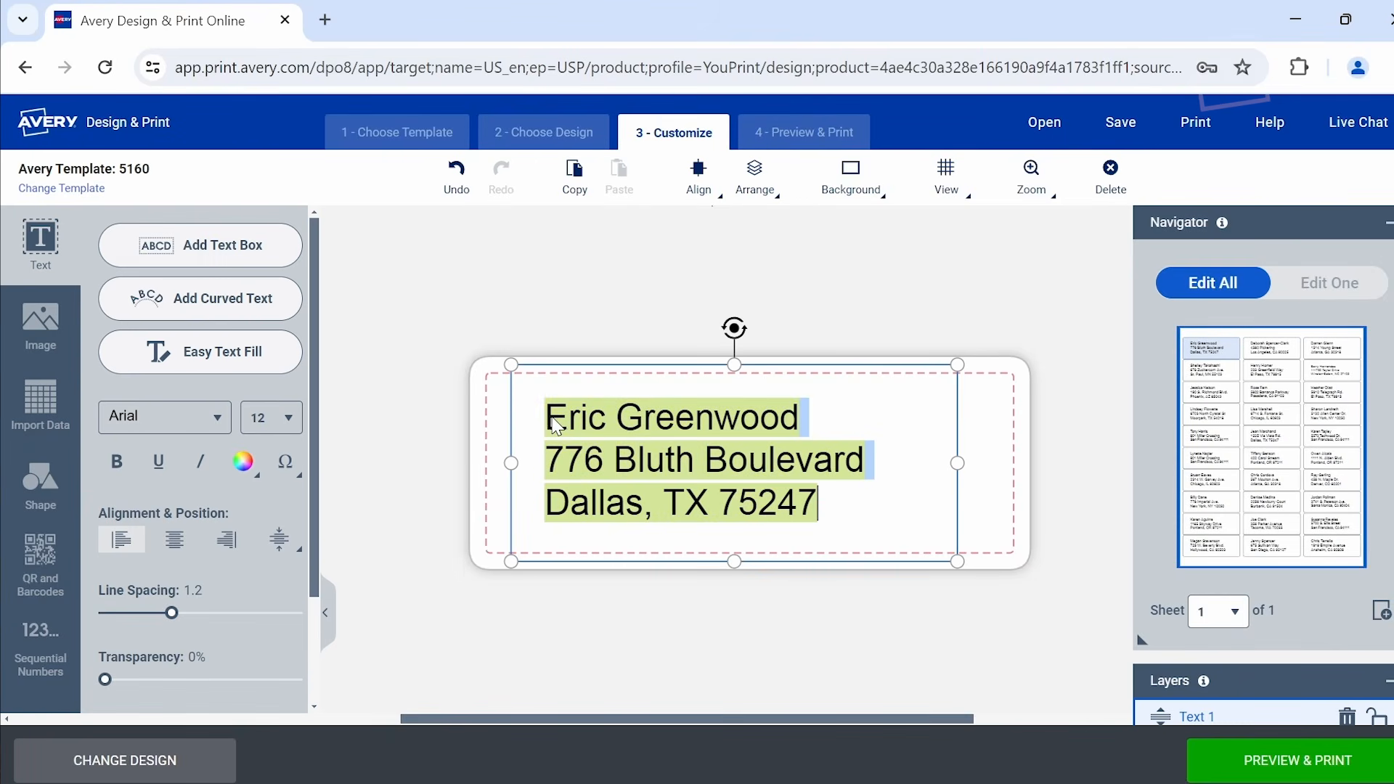
pyautogui.click(41, 400)
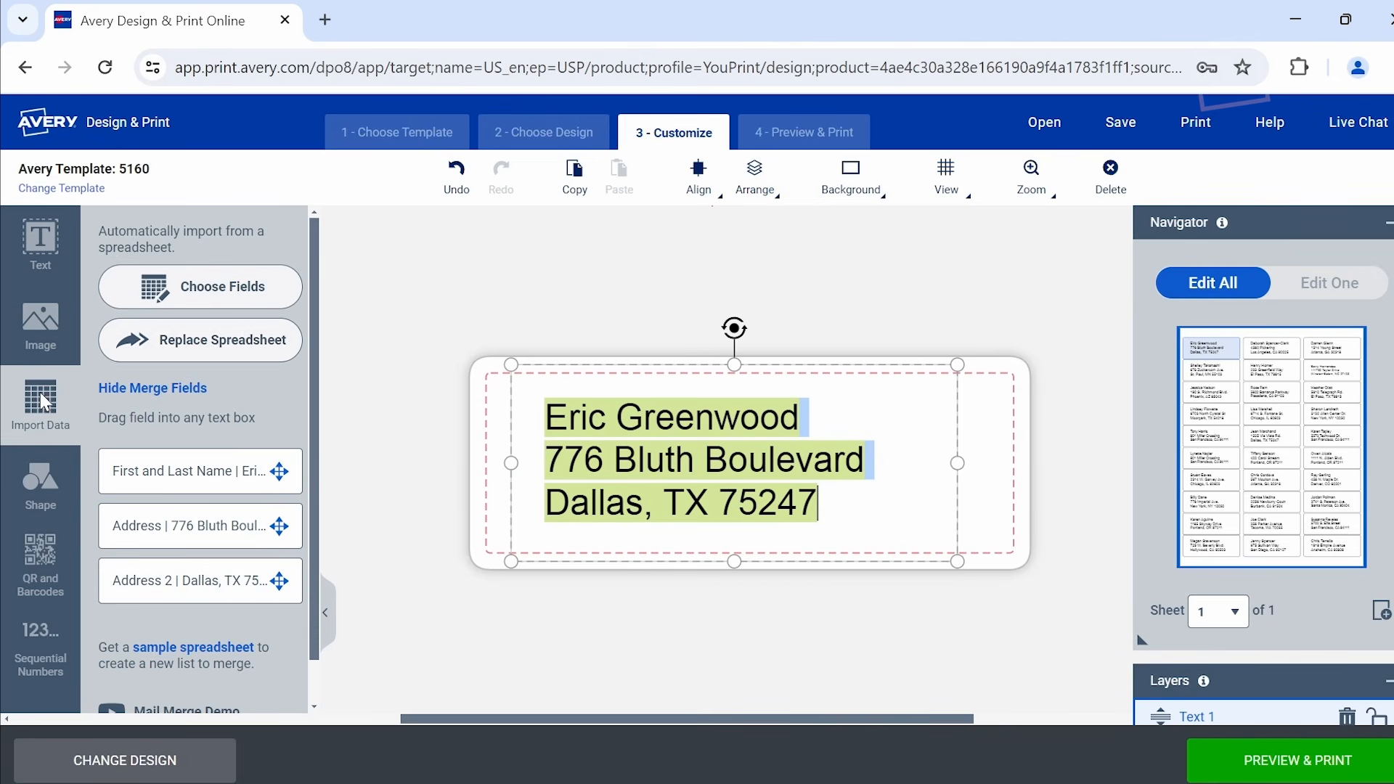
pyautogui.click(197, 359)
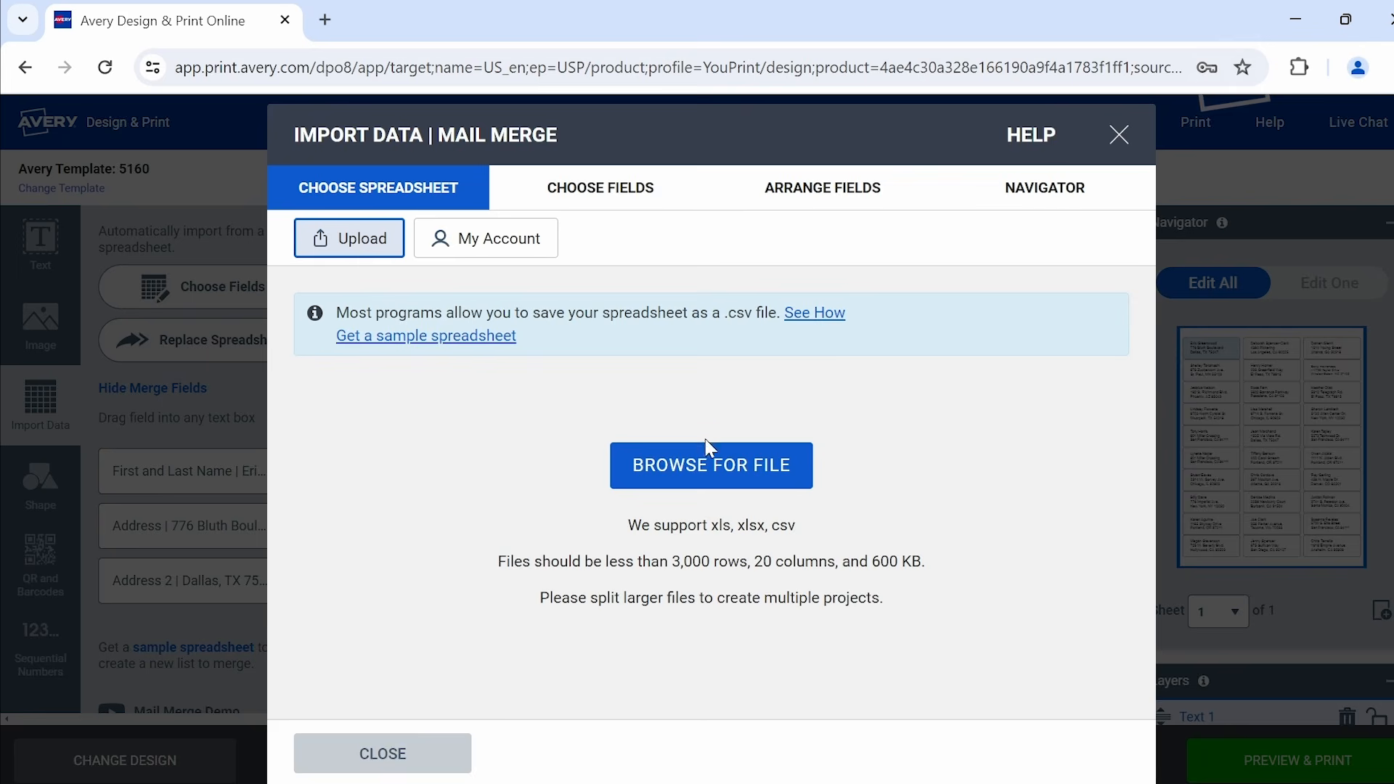
pyautogui.click(650, 463)
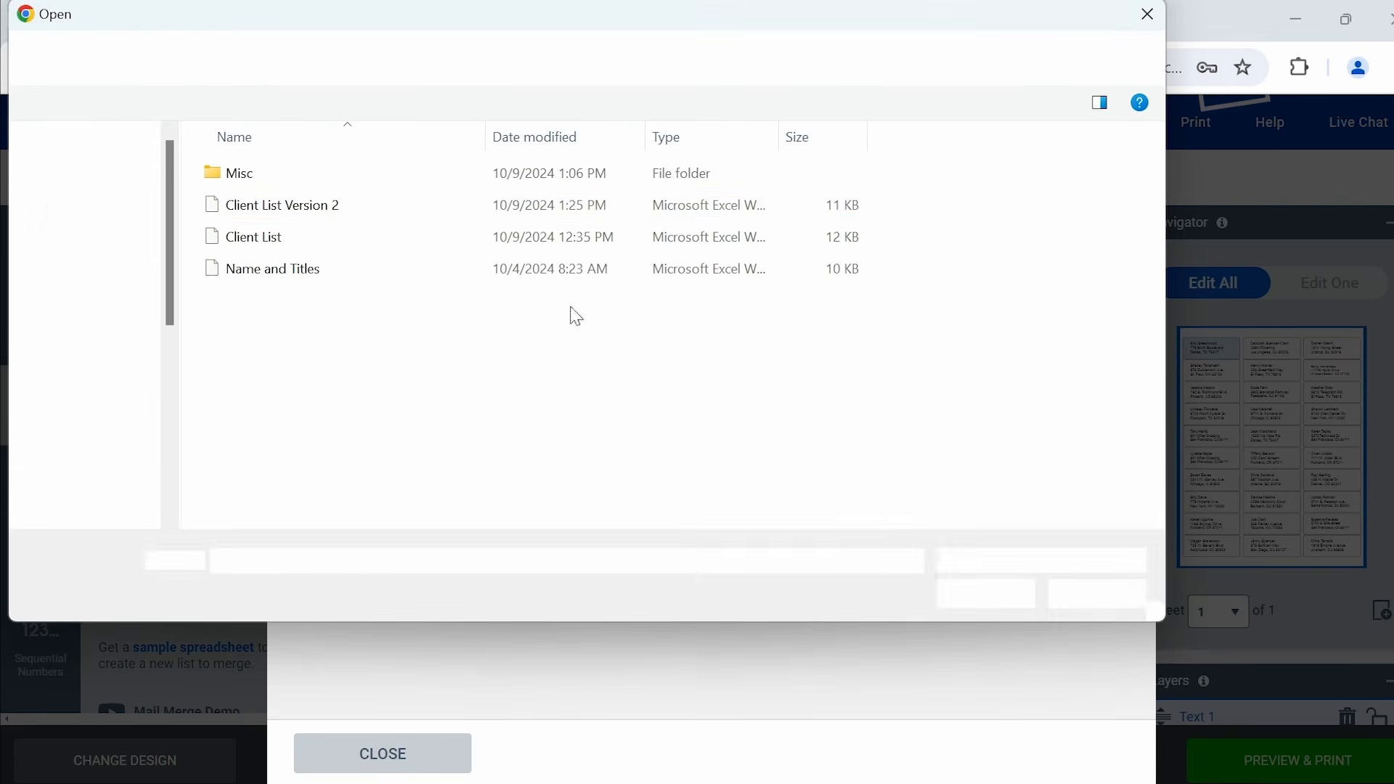
pyautogui.click(342, 210)
pyautogui.click(970, 599)
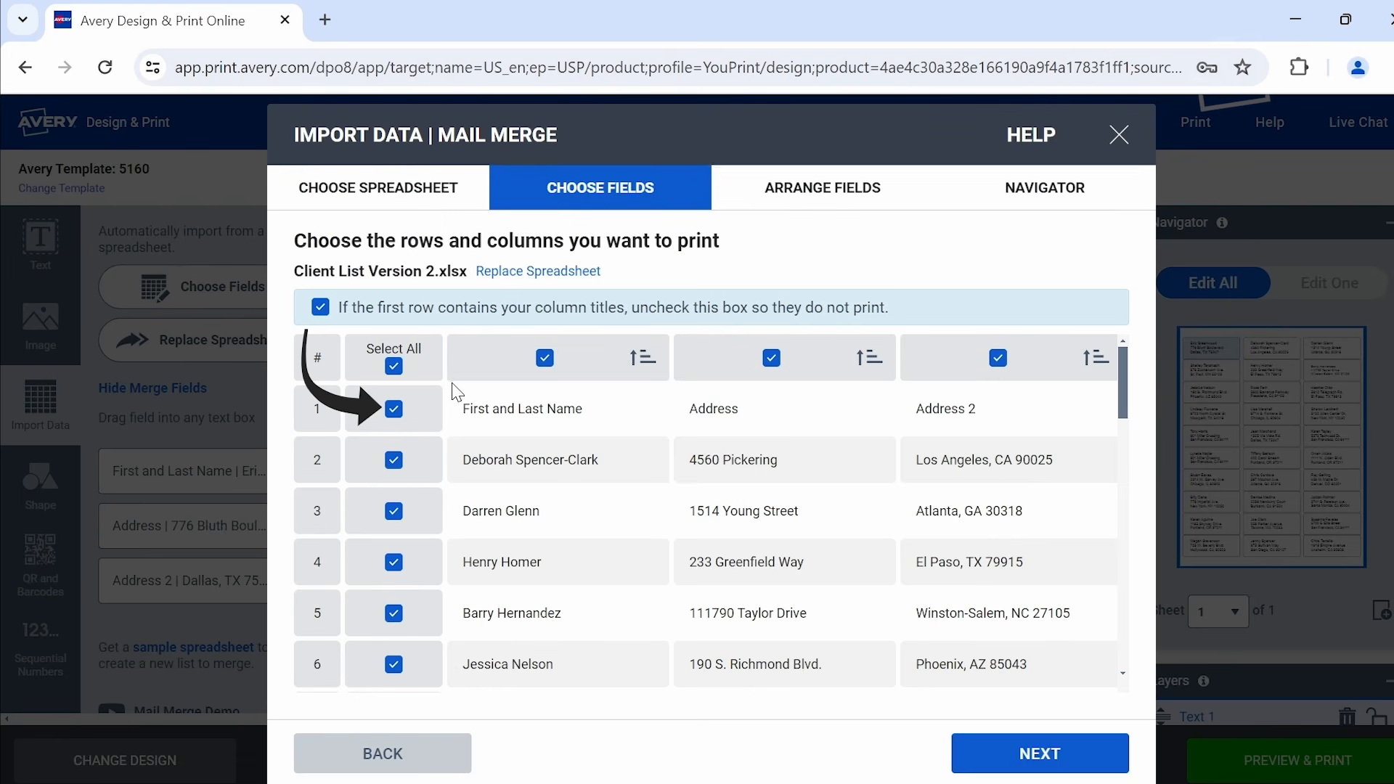
# Exclude the first row with the column titles, keep the three-line field arrangement and finish the mail merge.
pyautogui.click(394, 410)
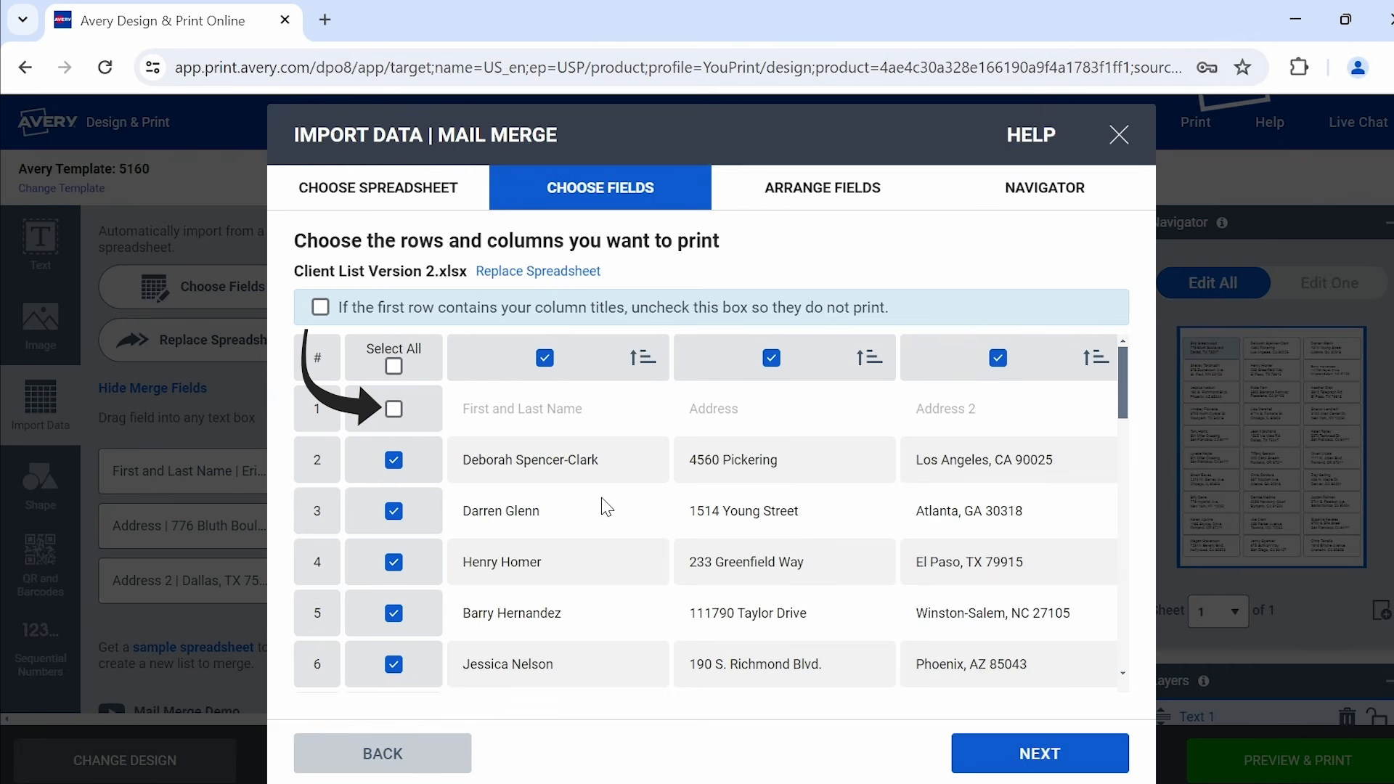
pyautogui.click(1062, 758)
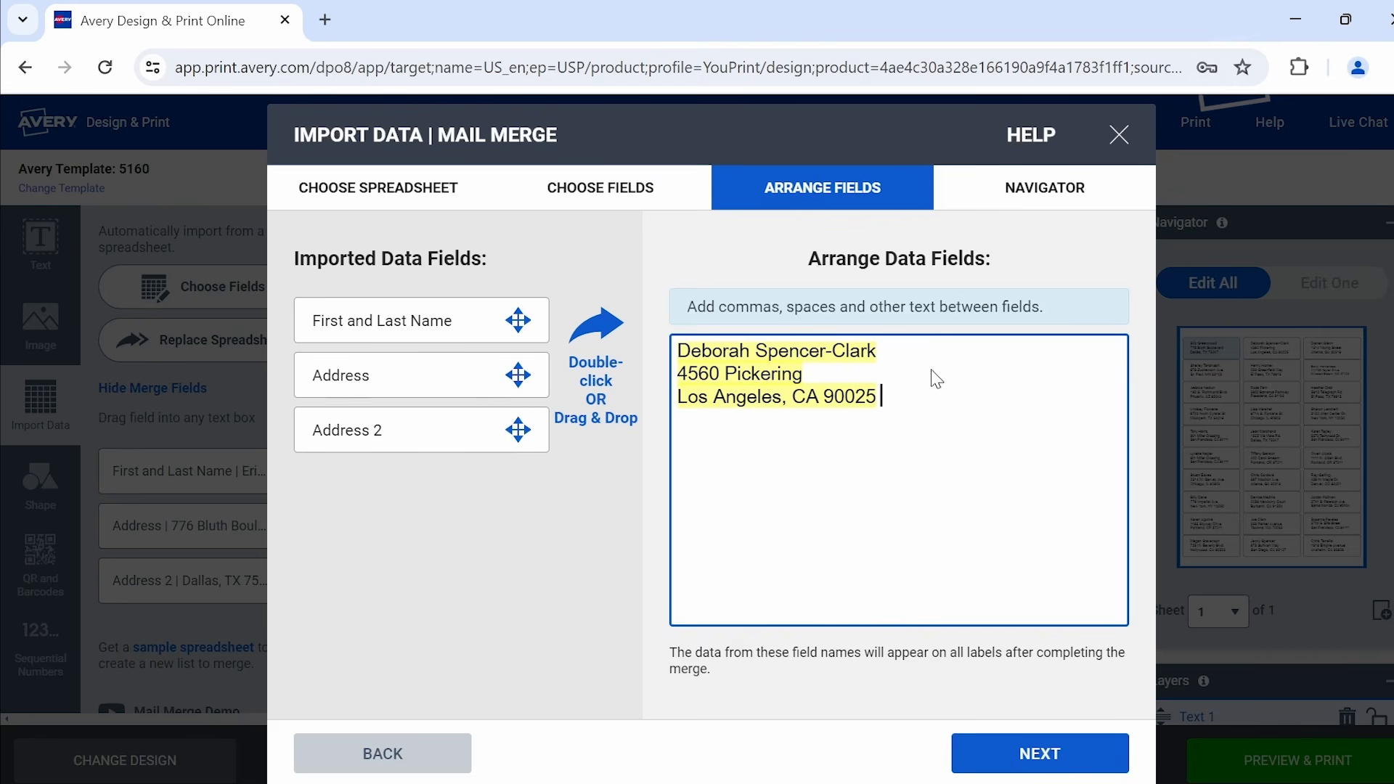
pyautogui.click(1068, 761)
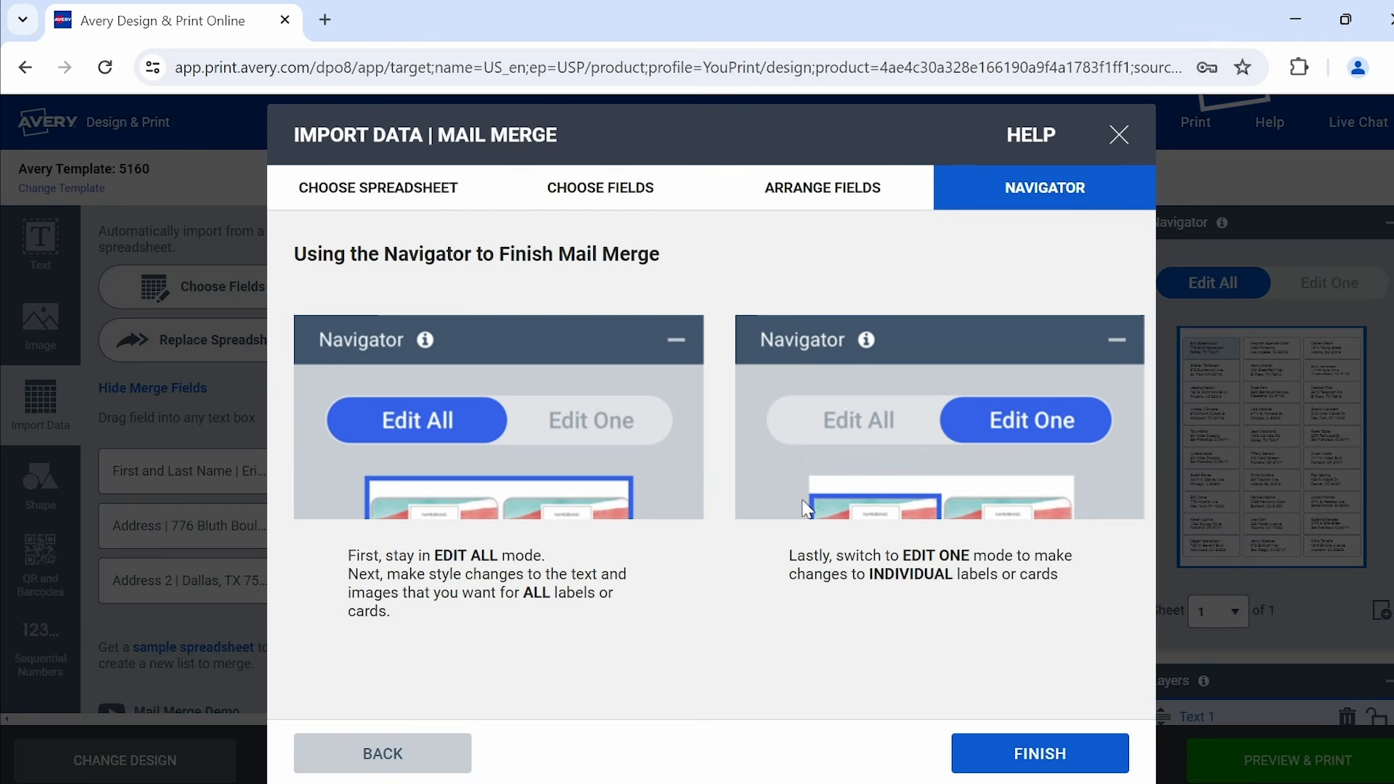
pyautogui.click(1019, 755)
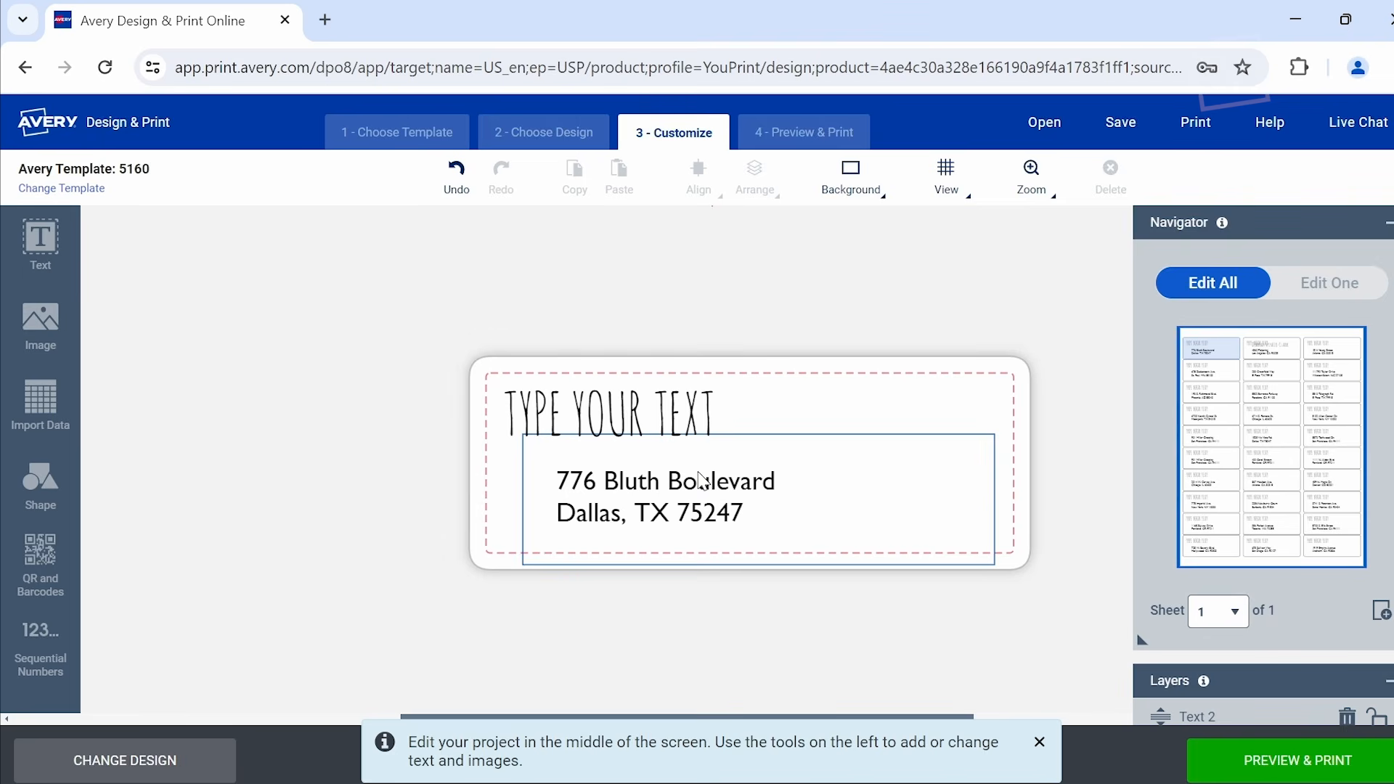
# Insert the First and Last Name merge field after the placeholder text in the upper text box of the label.
pyautogui.click(729, 416)
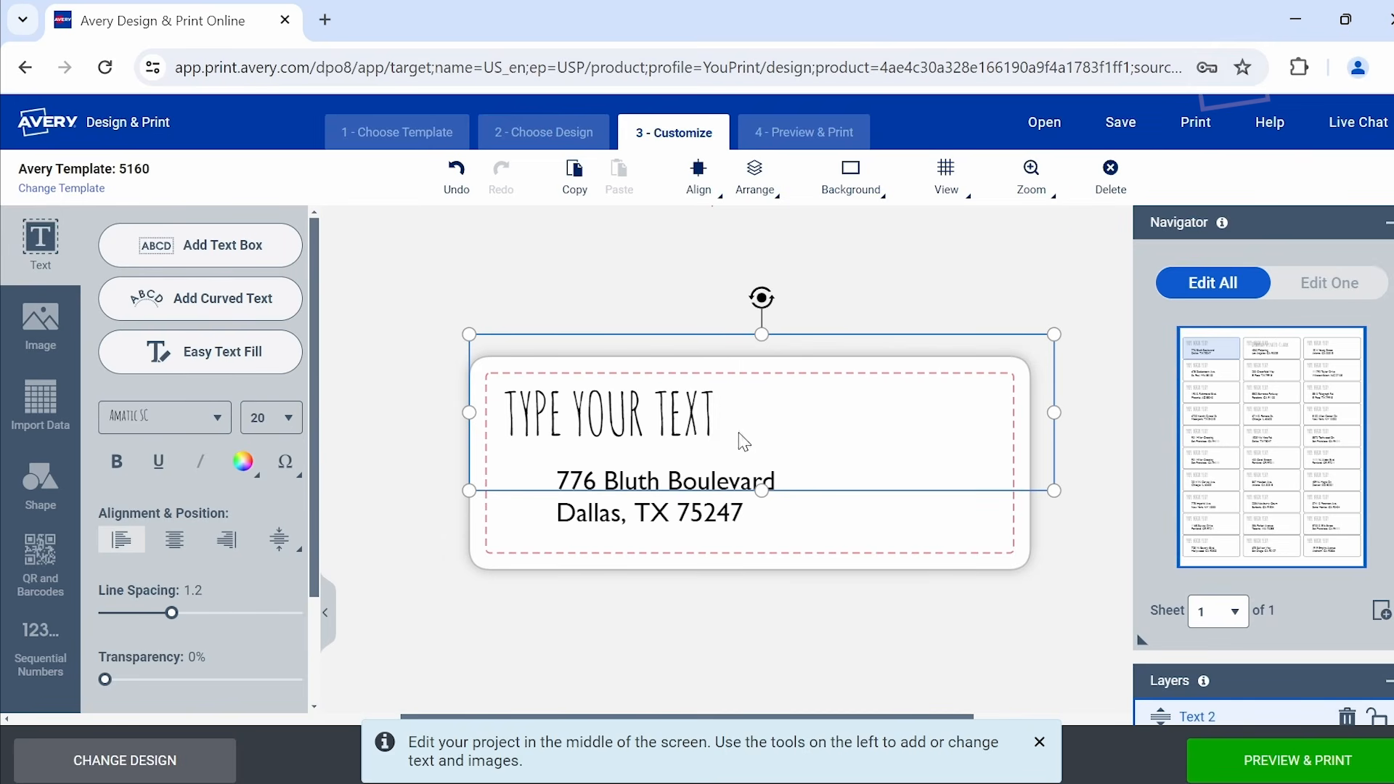
pyautogui.moveTo(721, 425); pyautogui.dragTo(512, 438)
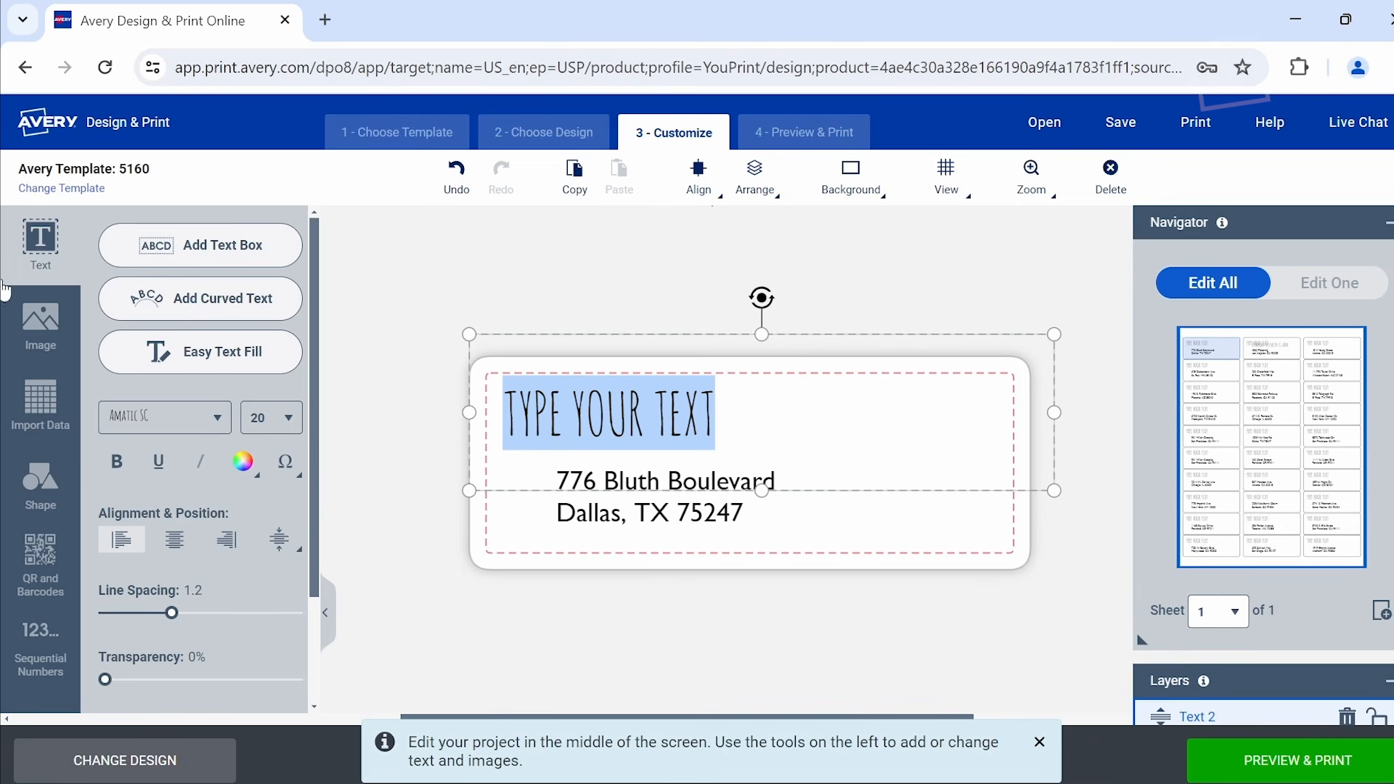
pyautogui.click(32, 411)
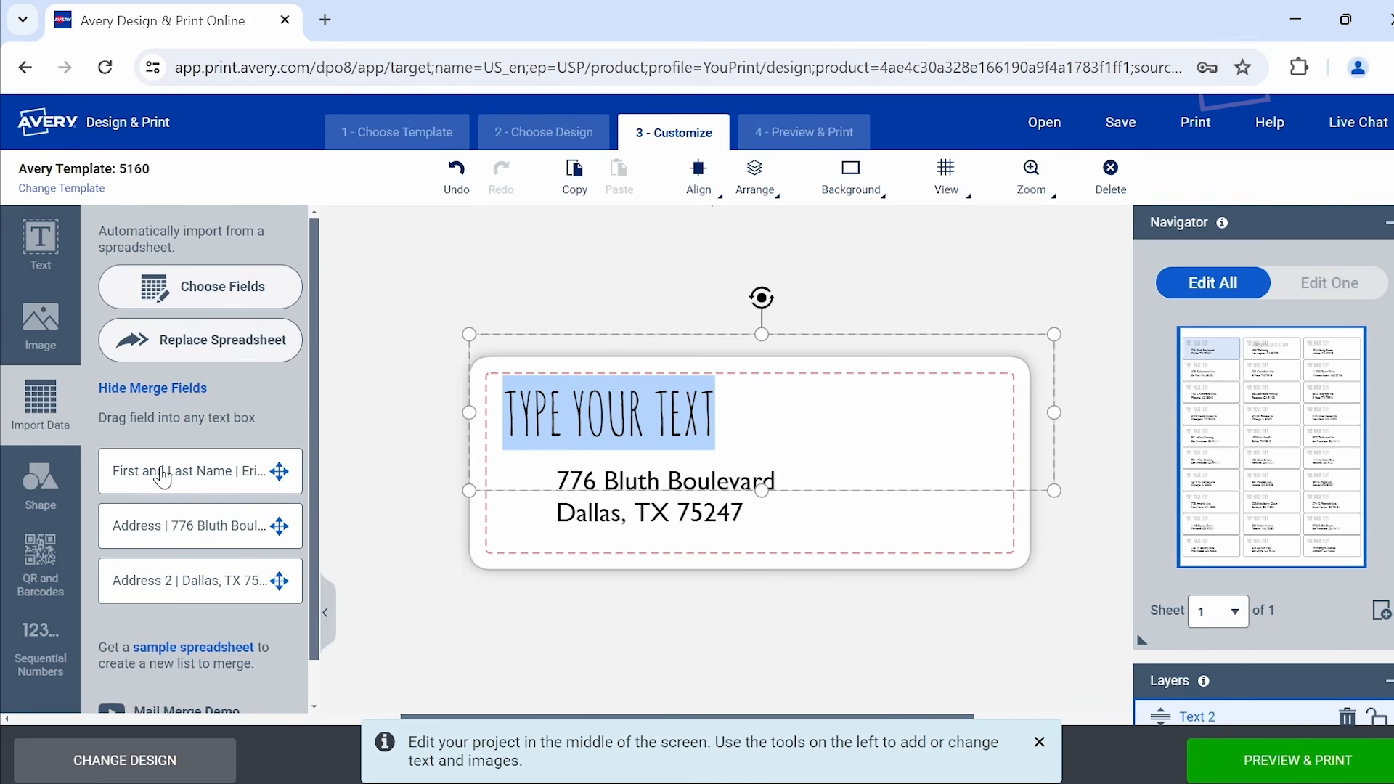
pyautogui.moveTo(156, 482); pyautogui.dragTo(750, 421)
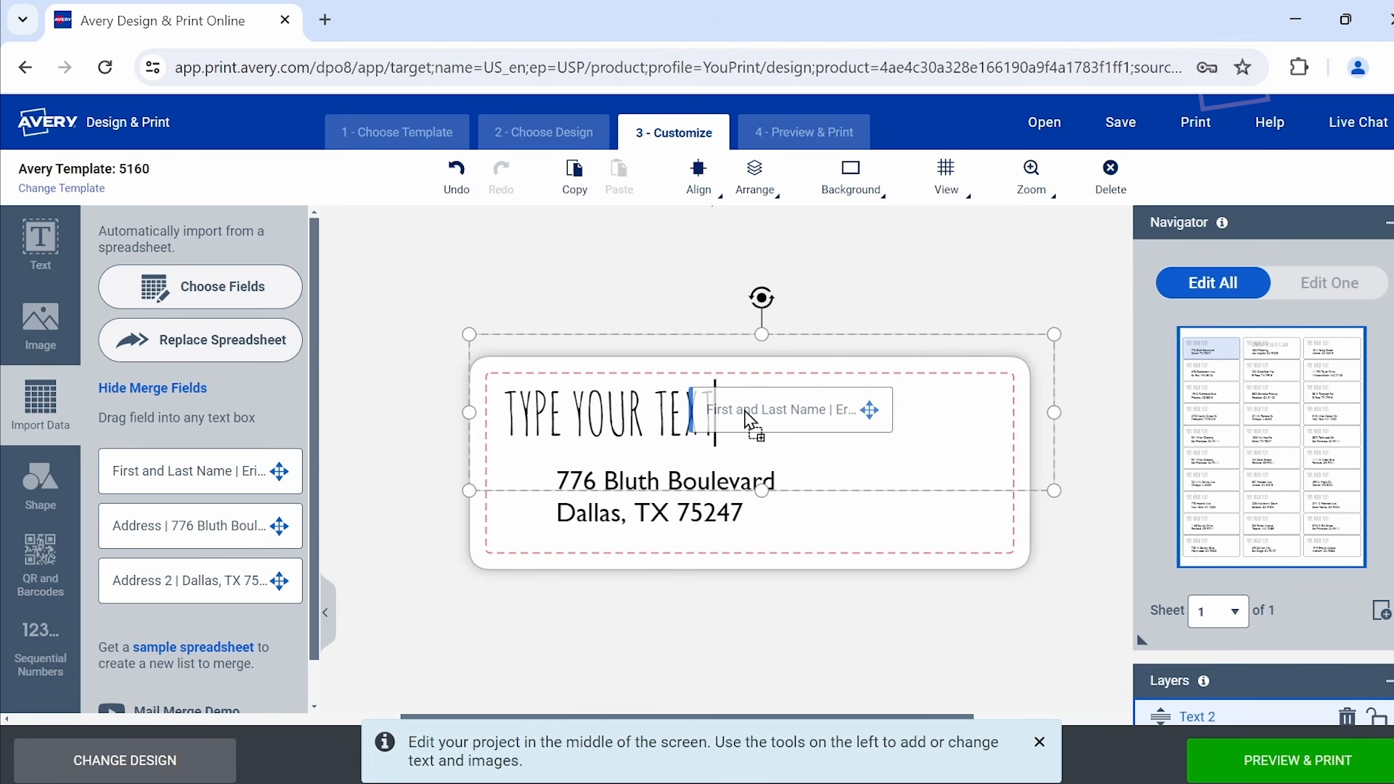
# Delete the placeholder words in front of the merged name and deselect the text box.
pyautogui.moveTo(750, 421); pyautogui.dragTo(548, 412)
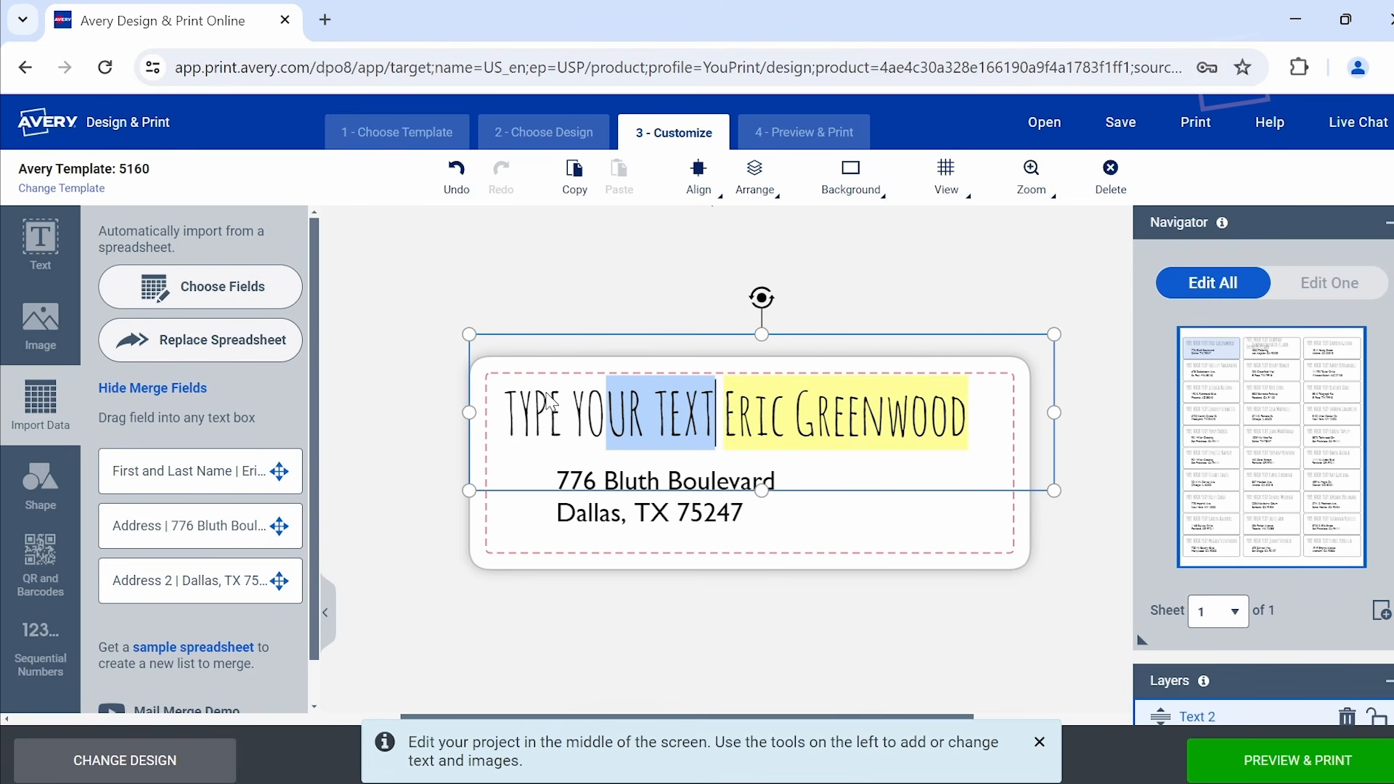
pyautogui.press('BackSpace')
pyautogui.press('BackSpace')
pyautogui.press('BackSpace')
pyautogui.press('BackSpace')
pyautogui.press('BackSpace')
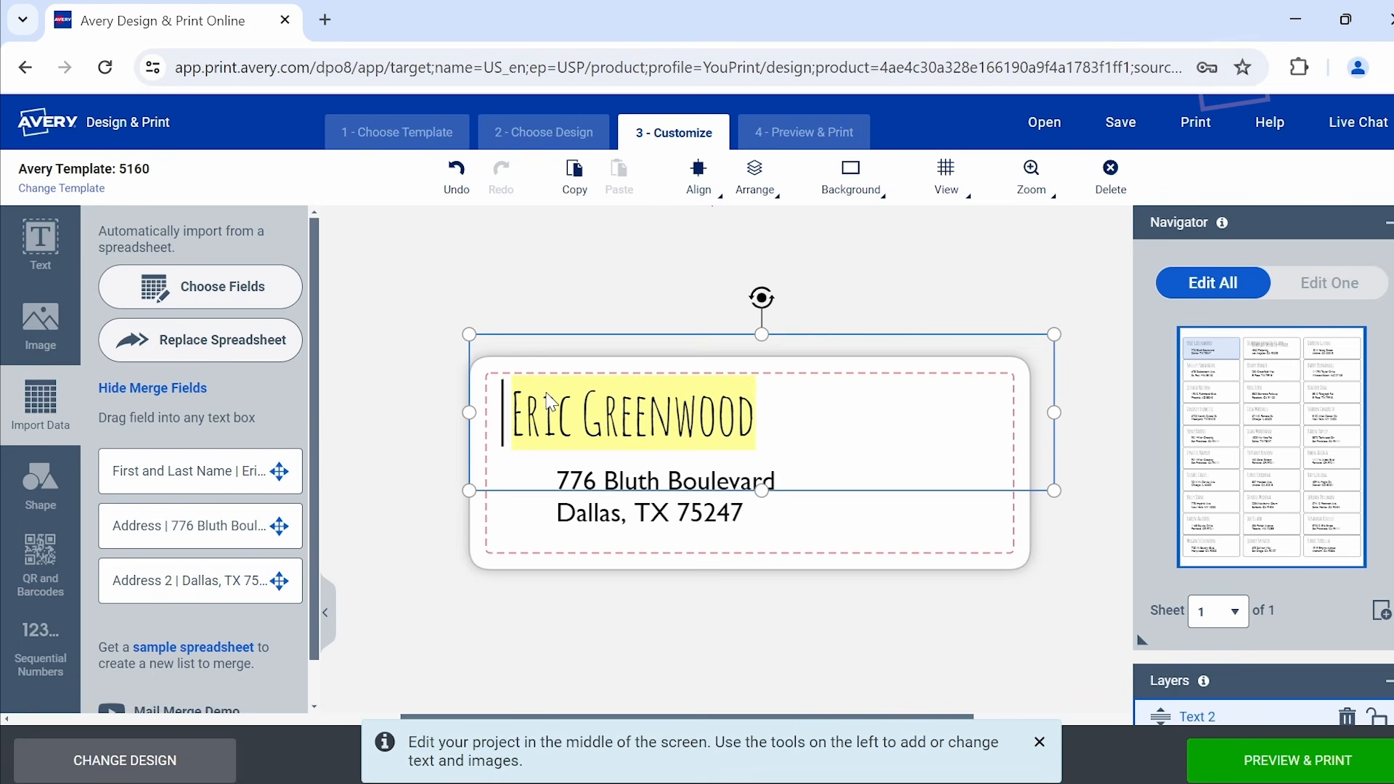
pyautogui.click(392, 331)
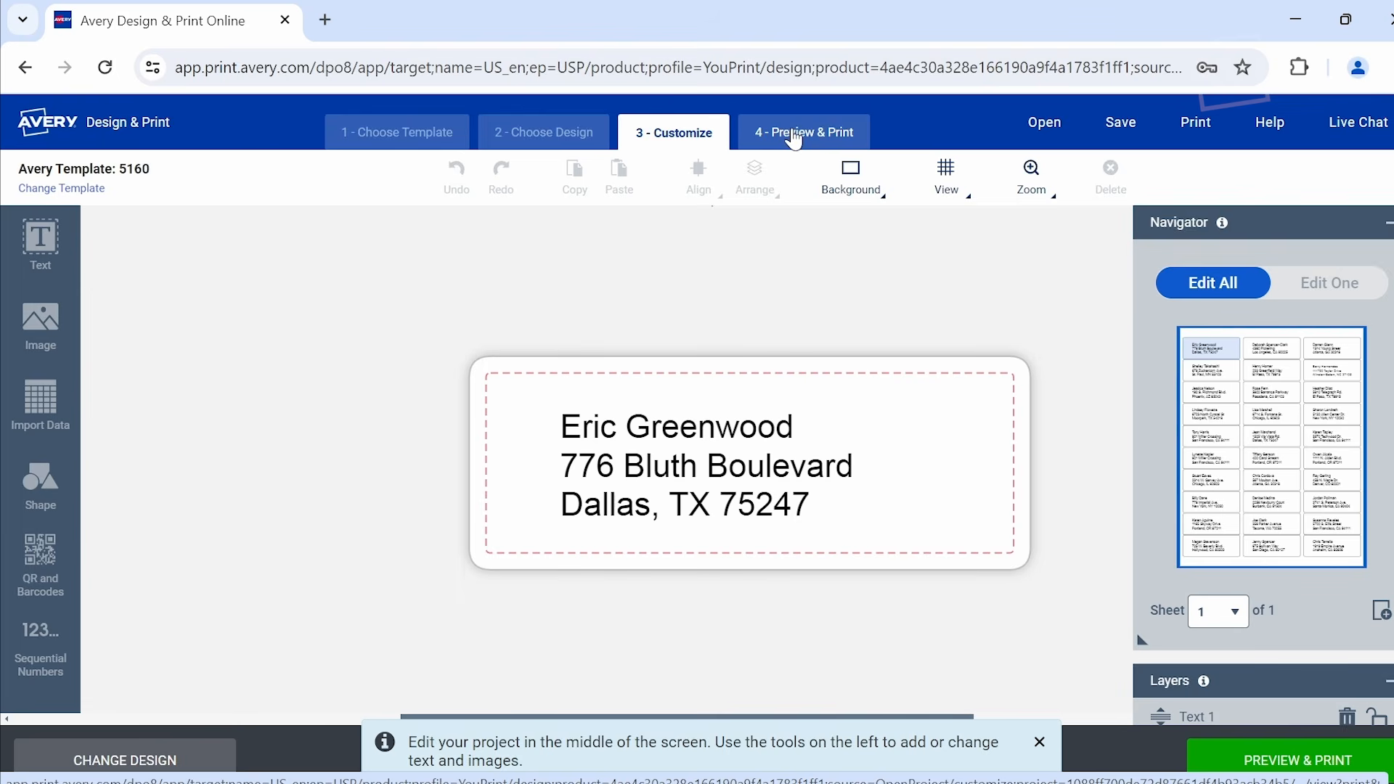
# Preview the finished label sheet, open its PDF and bring up the print settings for it.
pyautogui.click(793, 137)
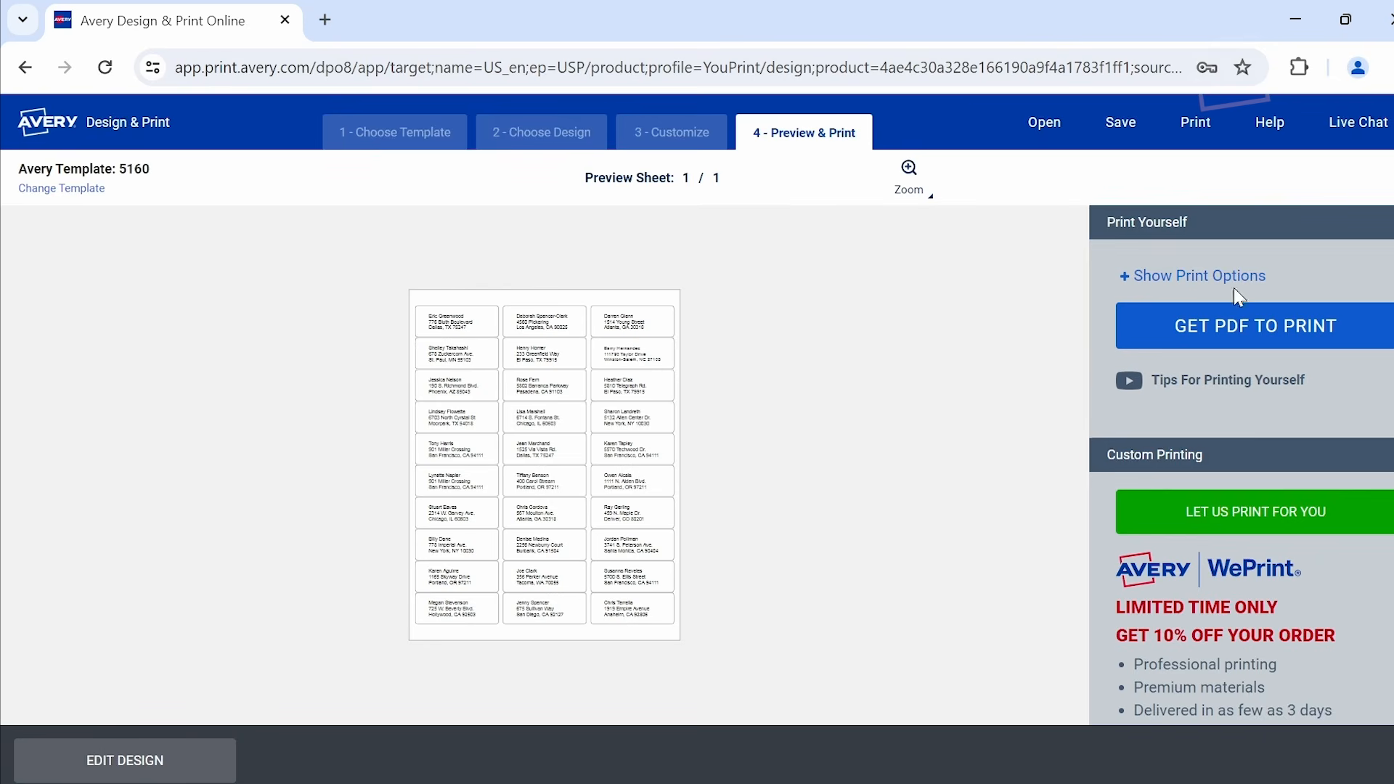
pyautogui.click(1216, 341)
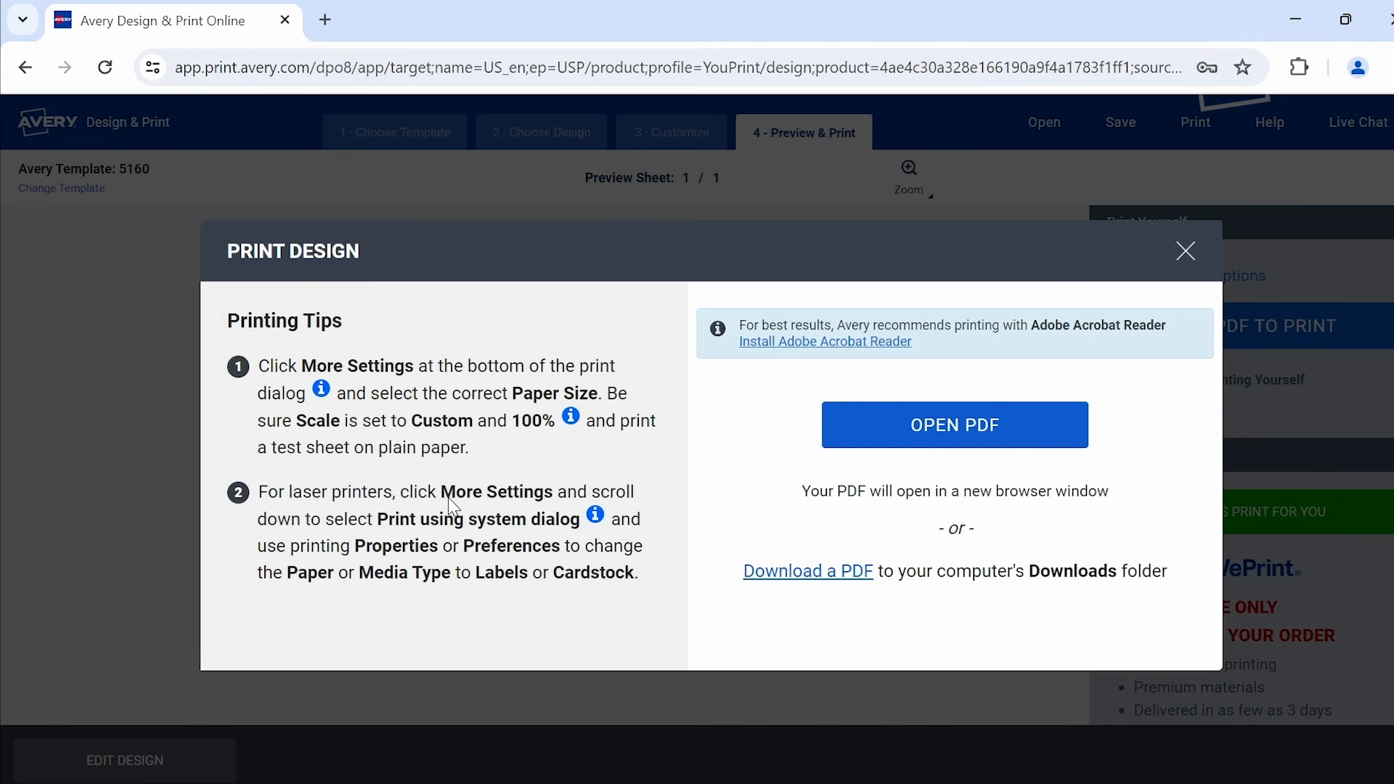
pyautogui.click(917, 429)
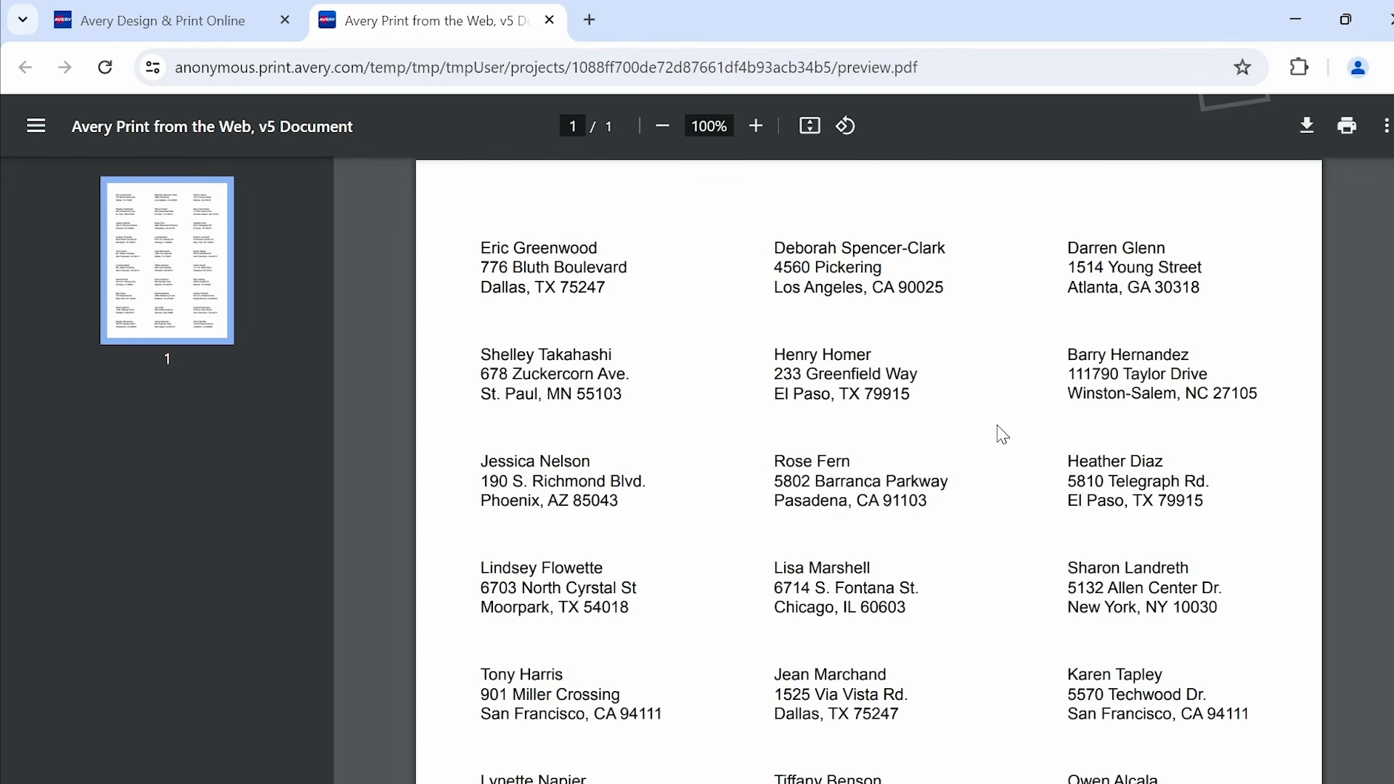
pyautogui.click(1347, 127)
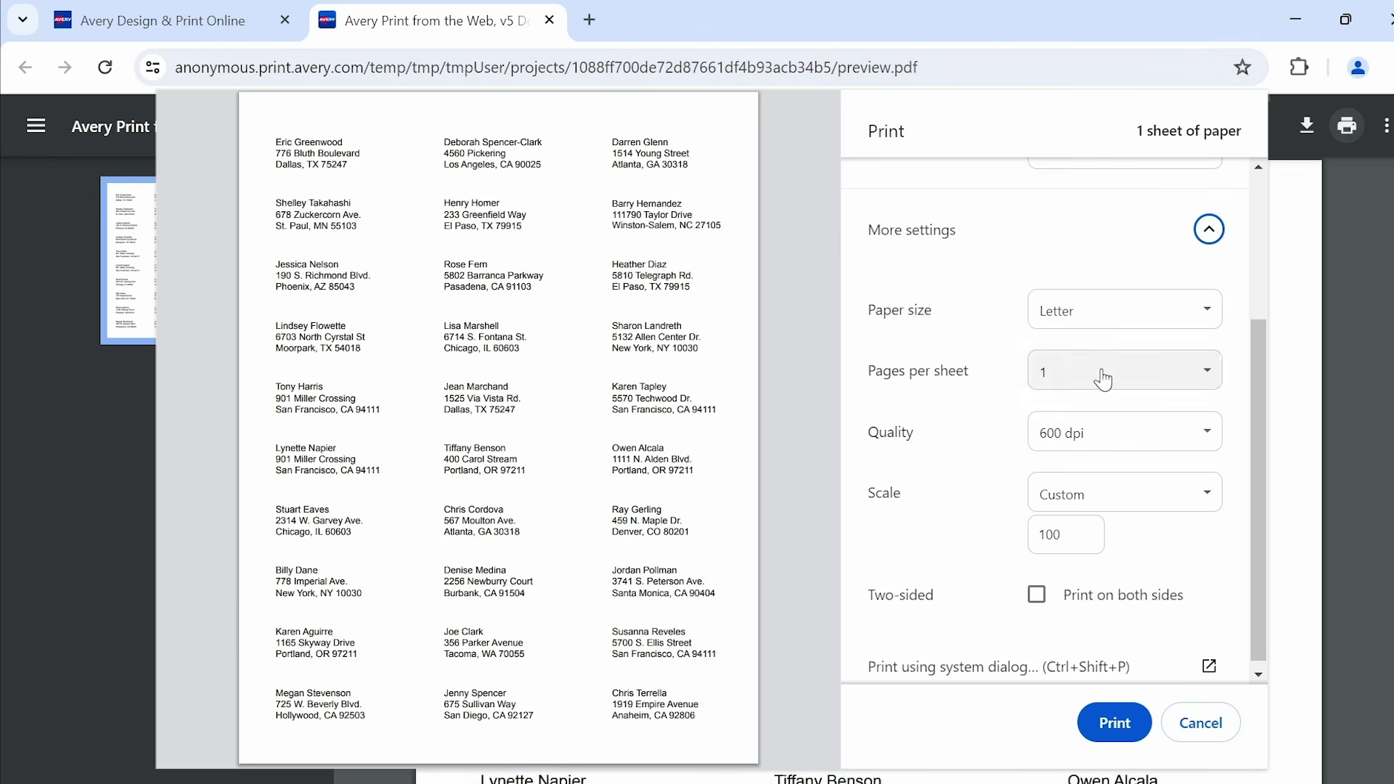